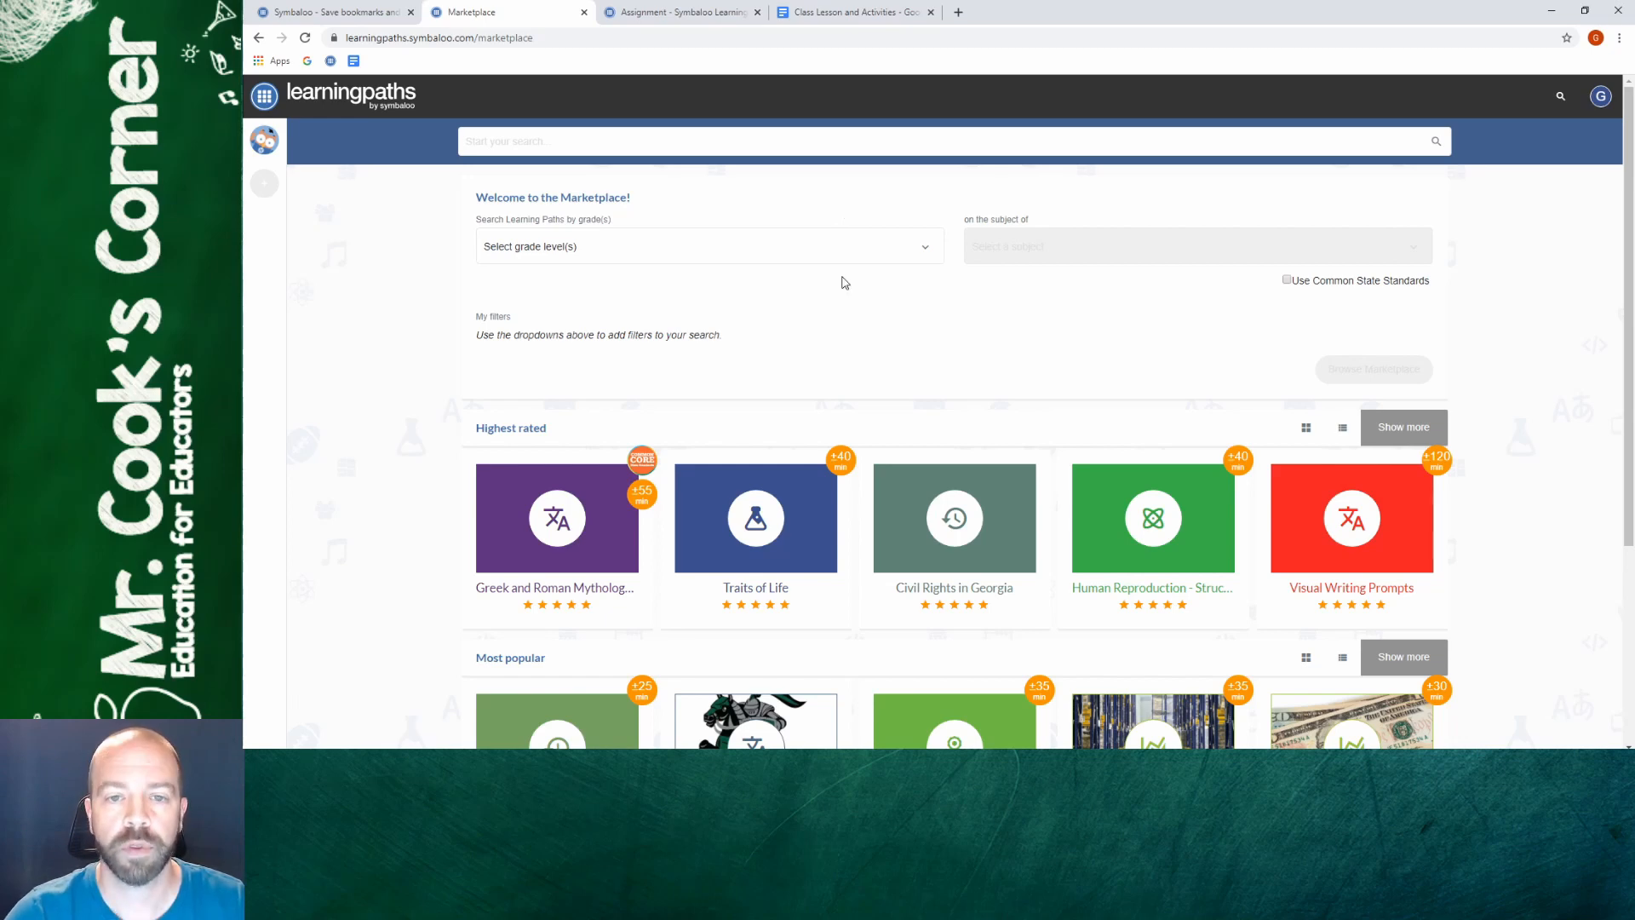
Search the marketplace for grade 4 learning paths on the subject of Reading
{"action": "left_click", "coordinate": [926, 249]}
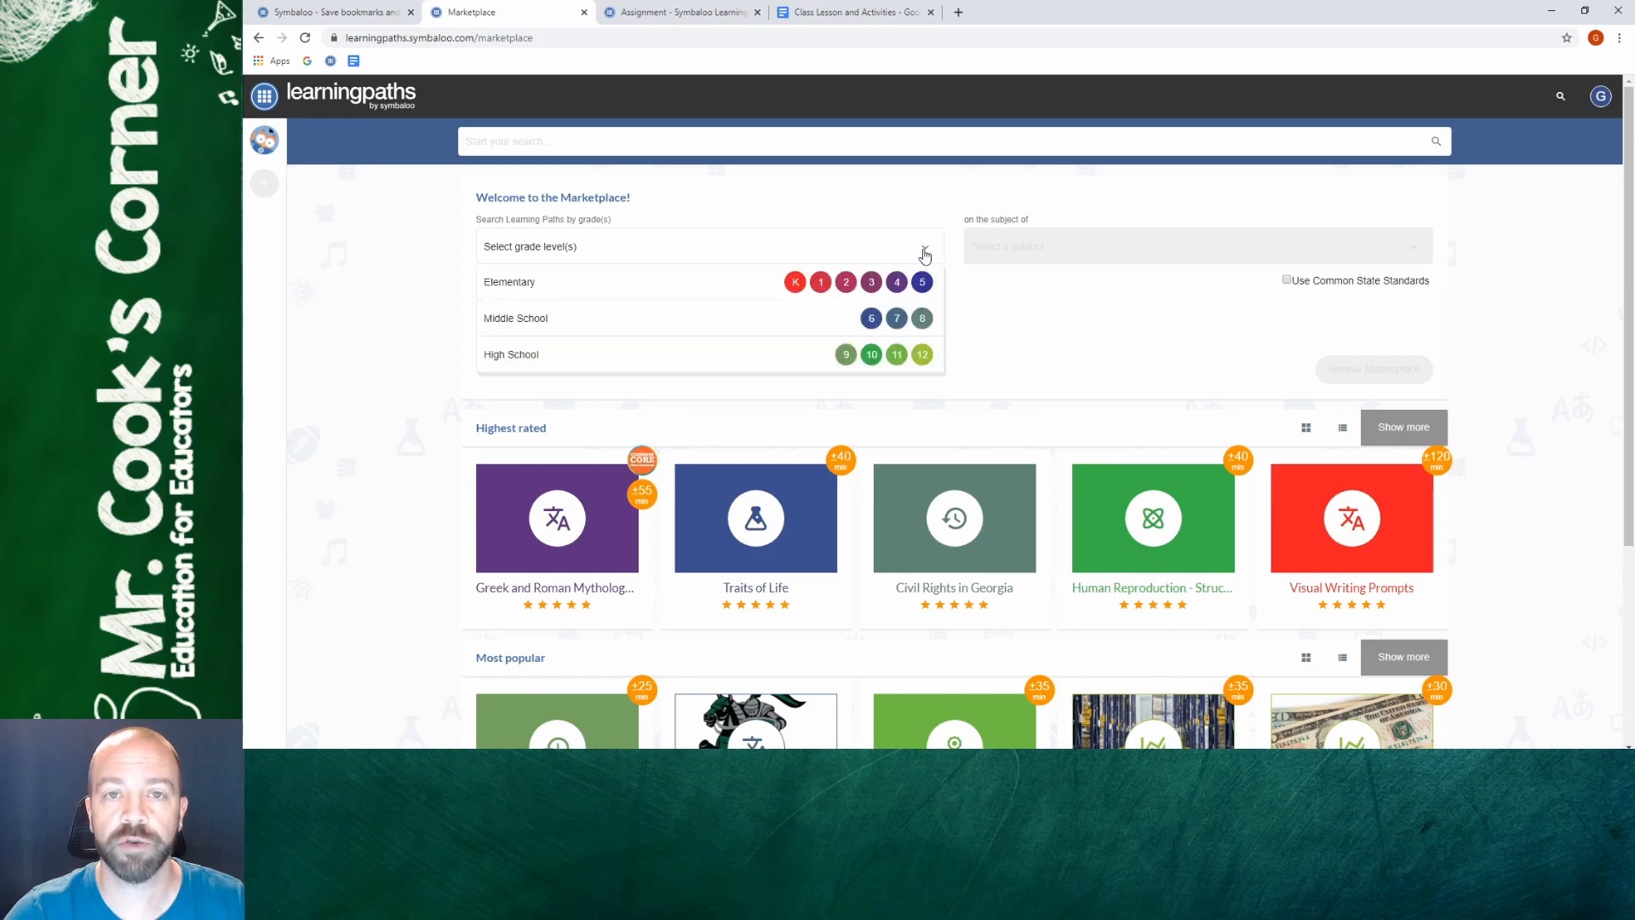
{"action": "left_click", "coordinate": [896, 283]}
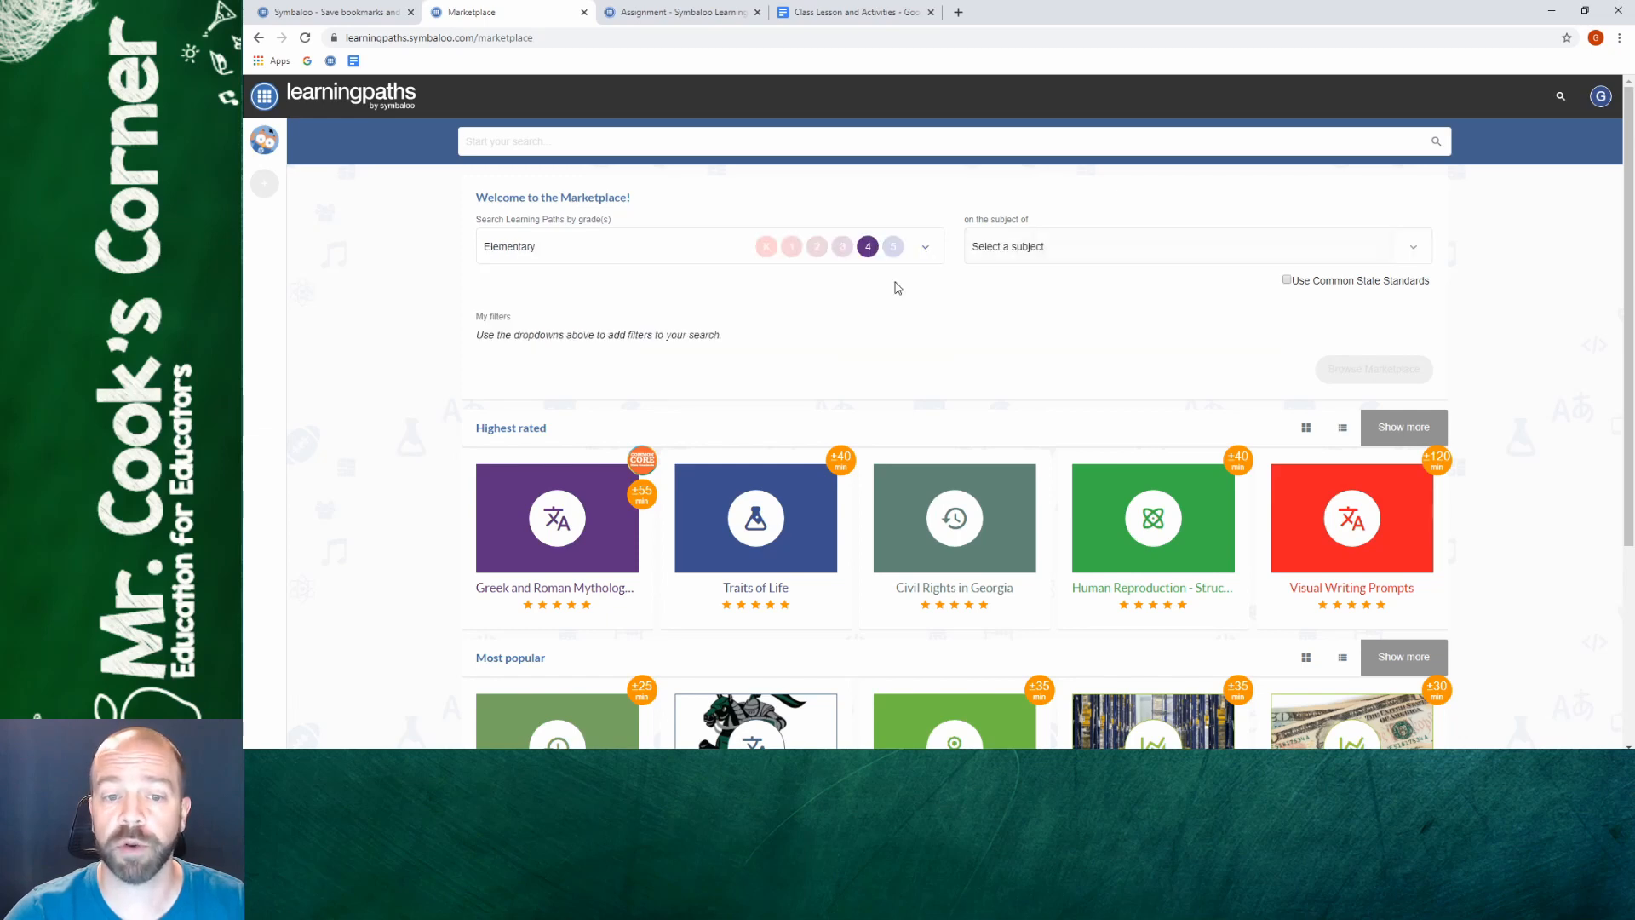
{"action": "left_click", "coordinate": [1057, 247]}
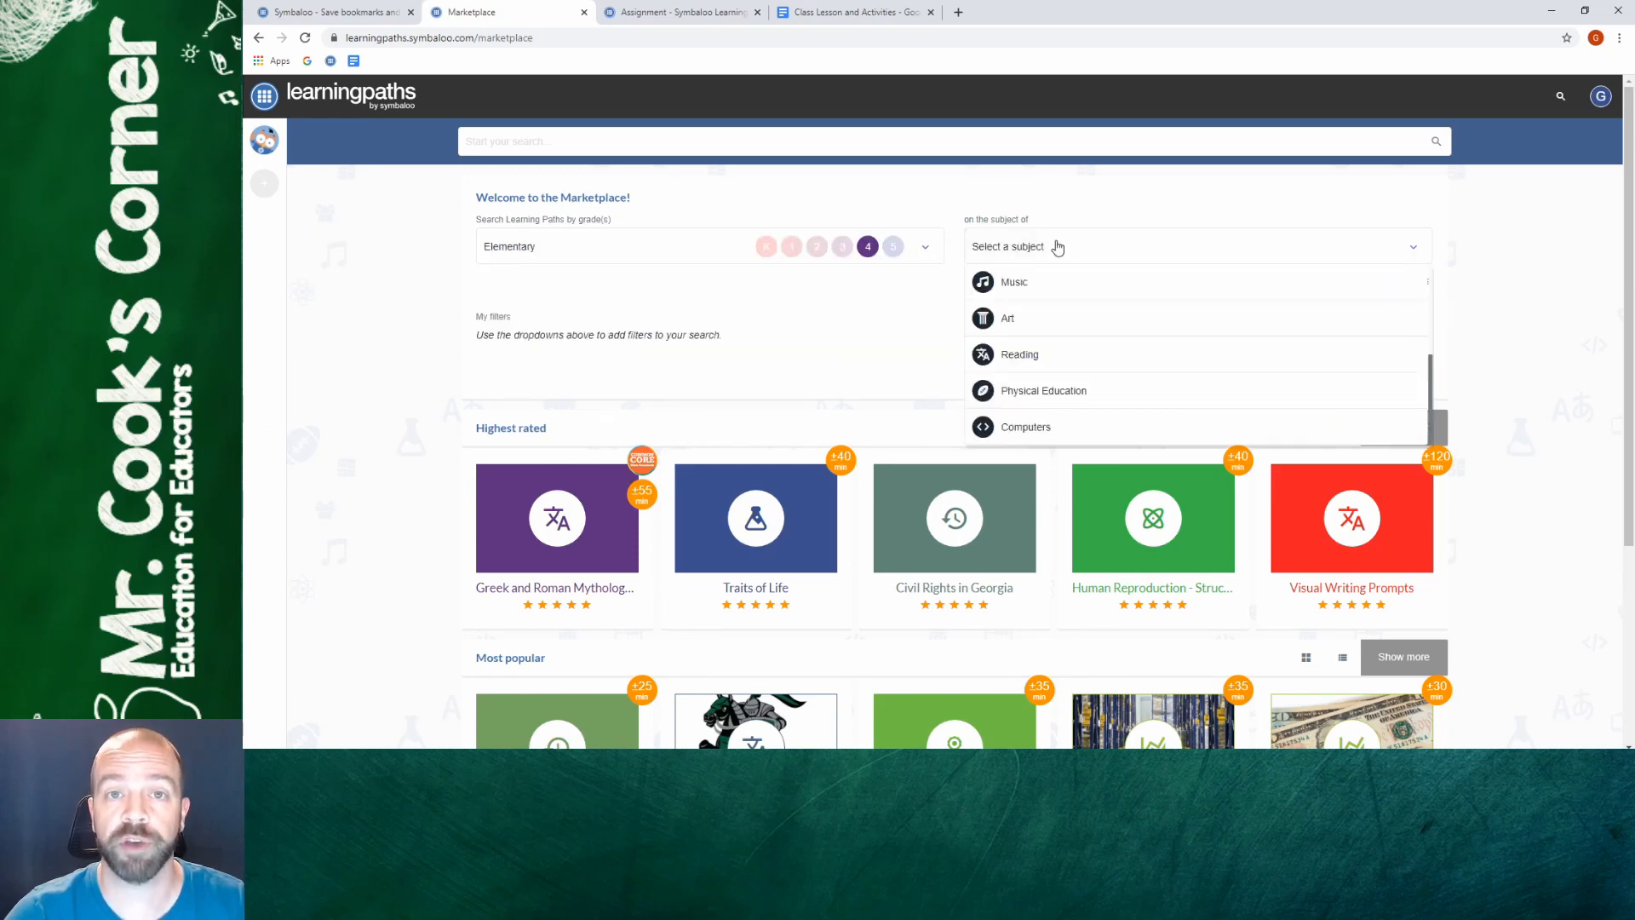
{"action": "left_click", "coordinate": [1053, 355]}
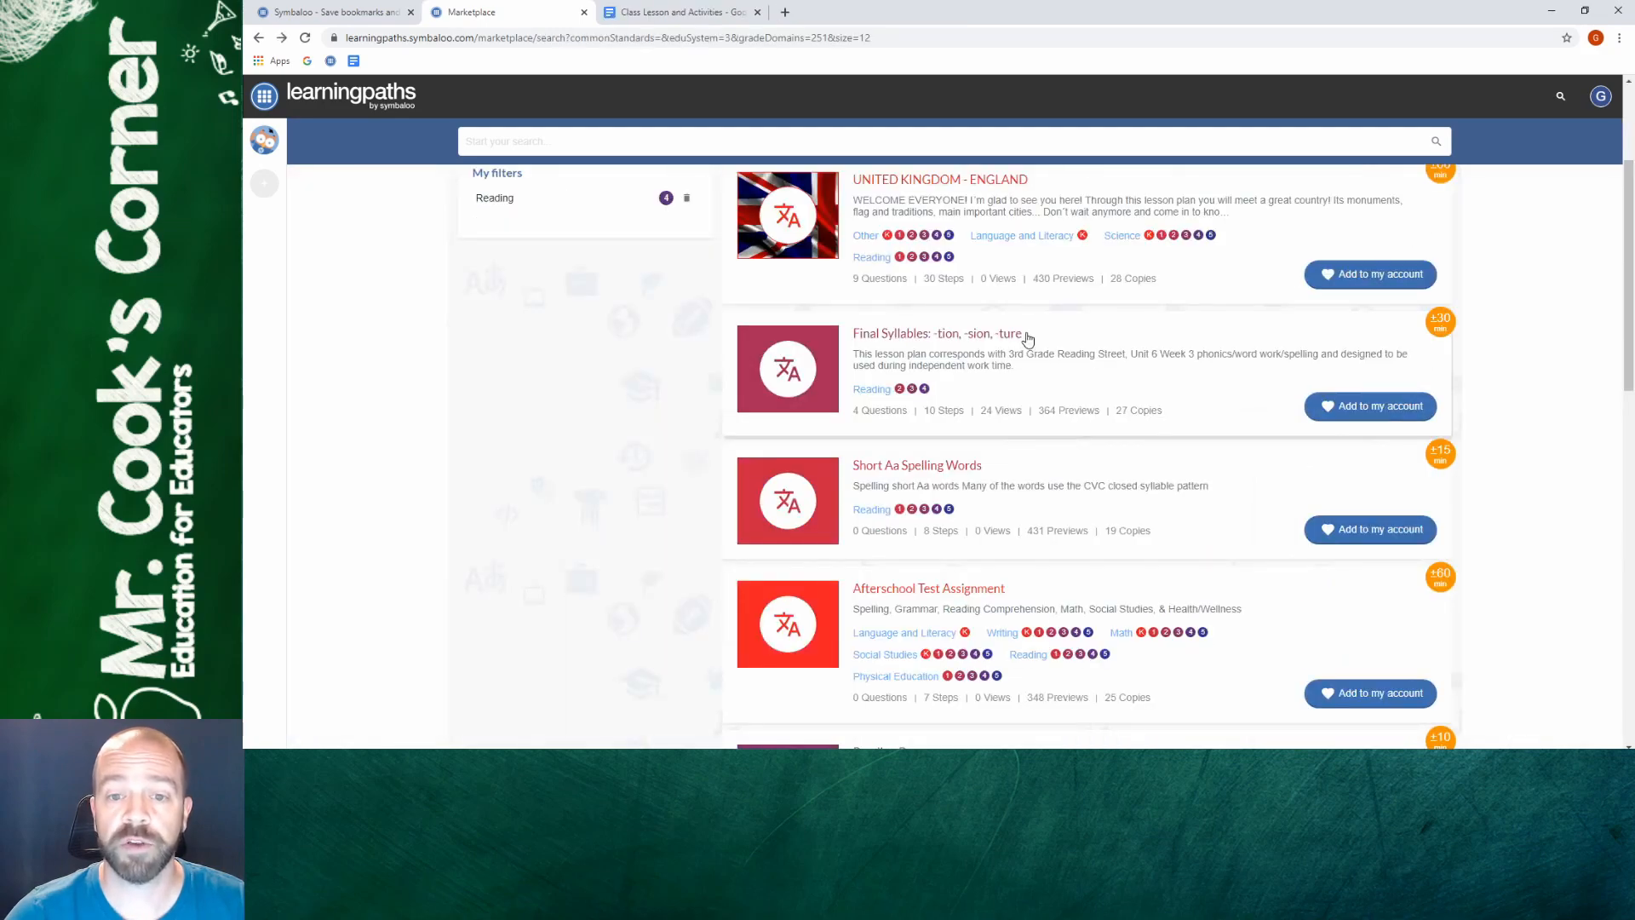
Preview "The Little Red Riding Hood" learning path from the results, view its tile map and close the preview
{"action": "scroll", "coordinate": [1028, 339], "scroll_direction": "down", "scroll_amount": 7}
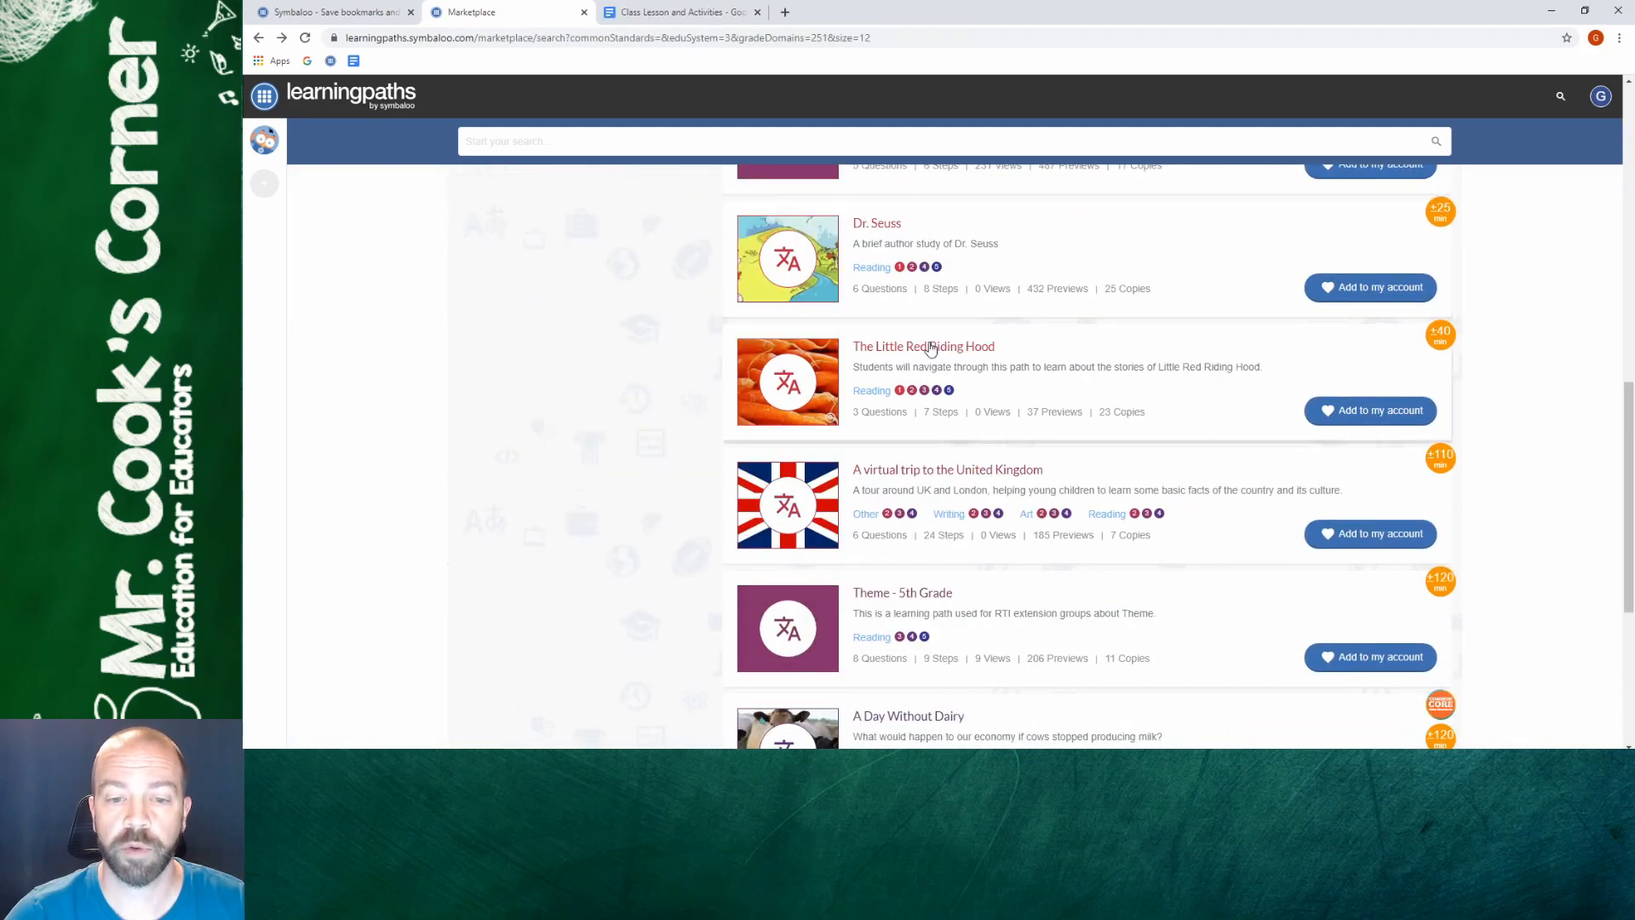
{"action": "left_click", "coordinate": [927, 352]}
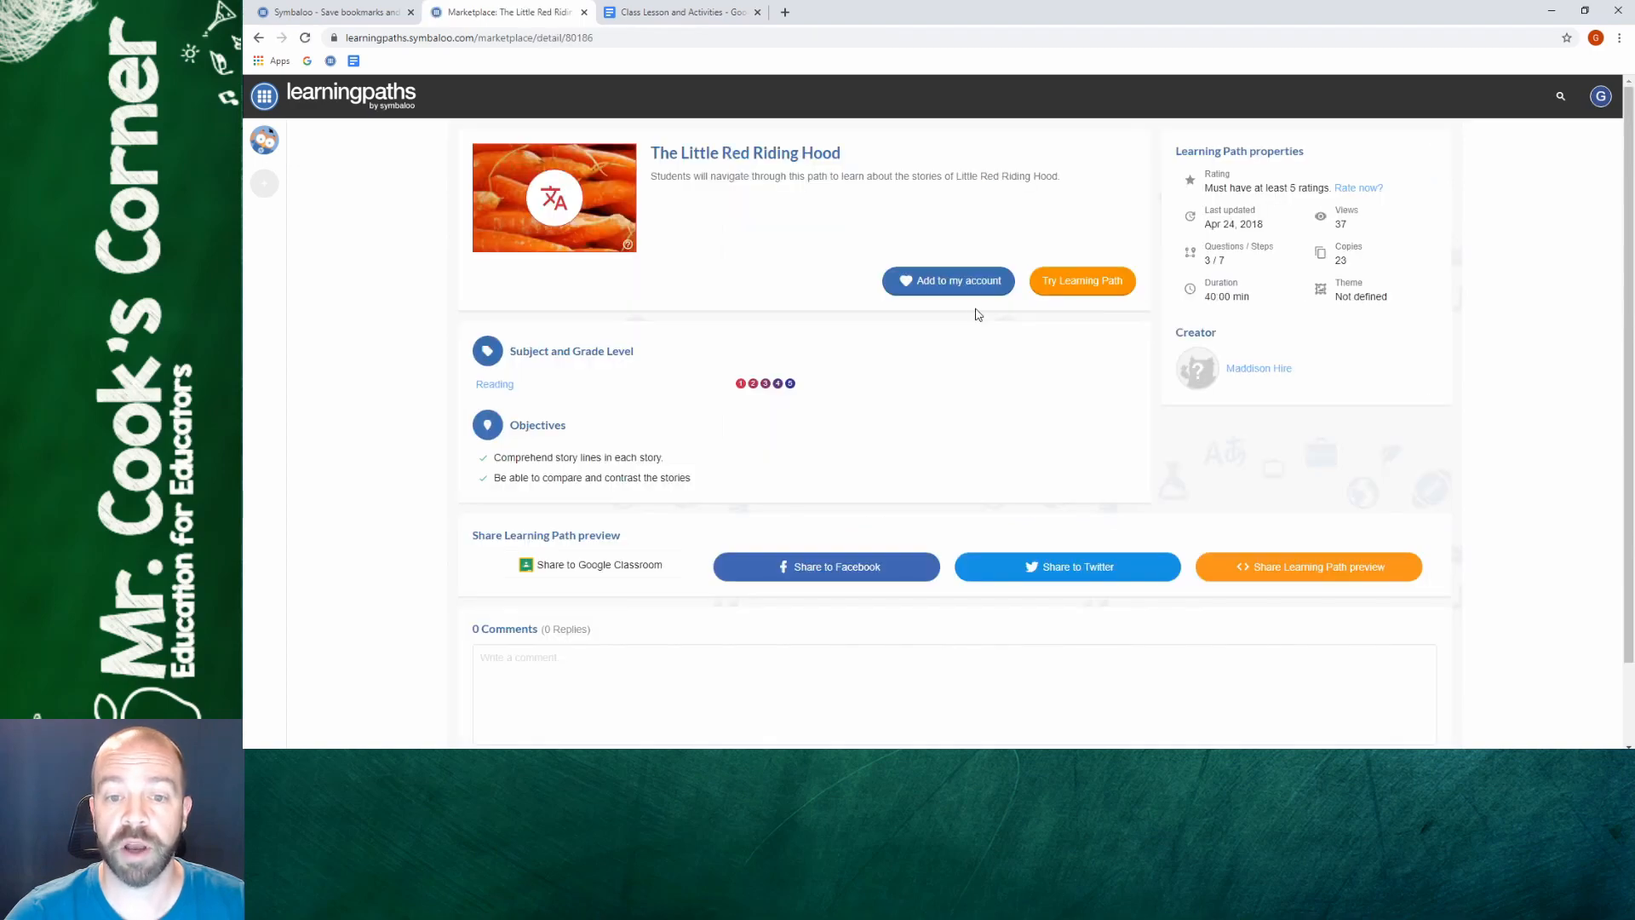
{"action": "left_click", "coordinate": [1085, 287]}
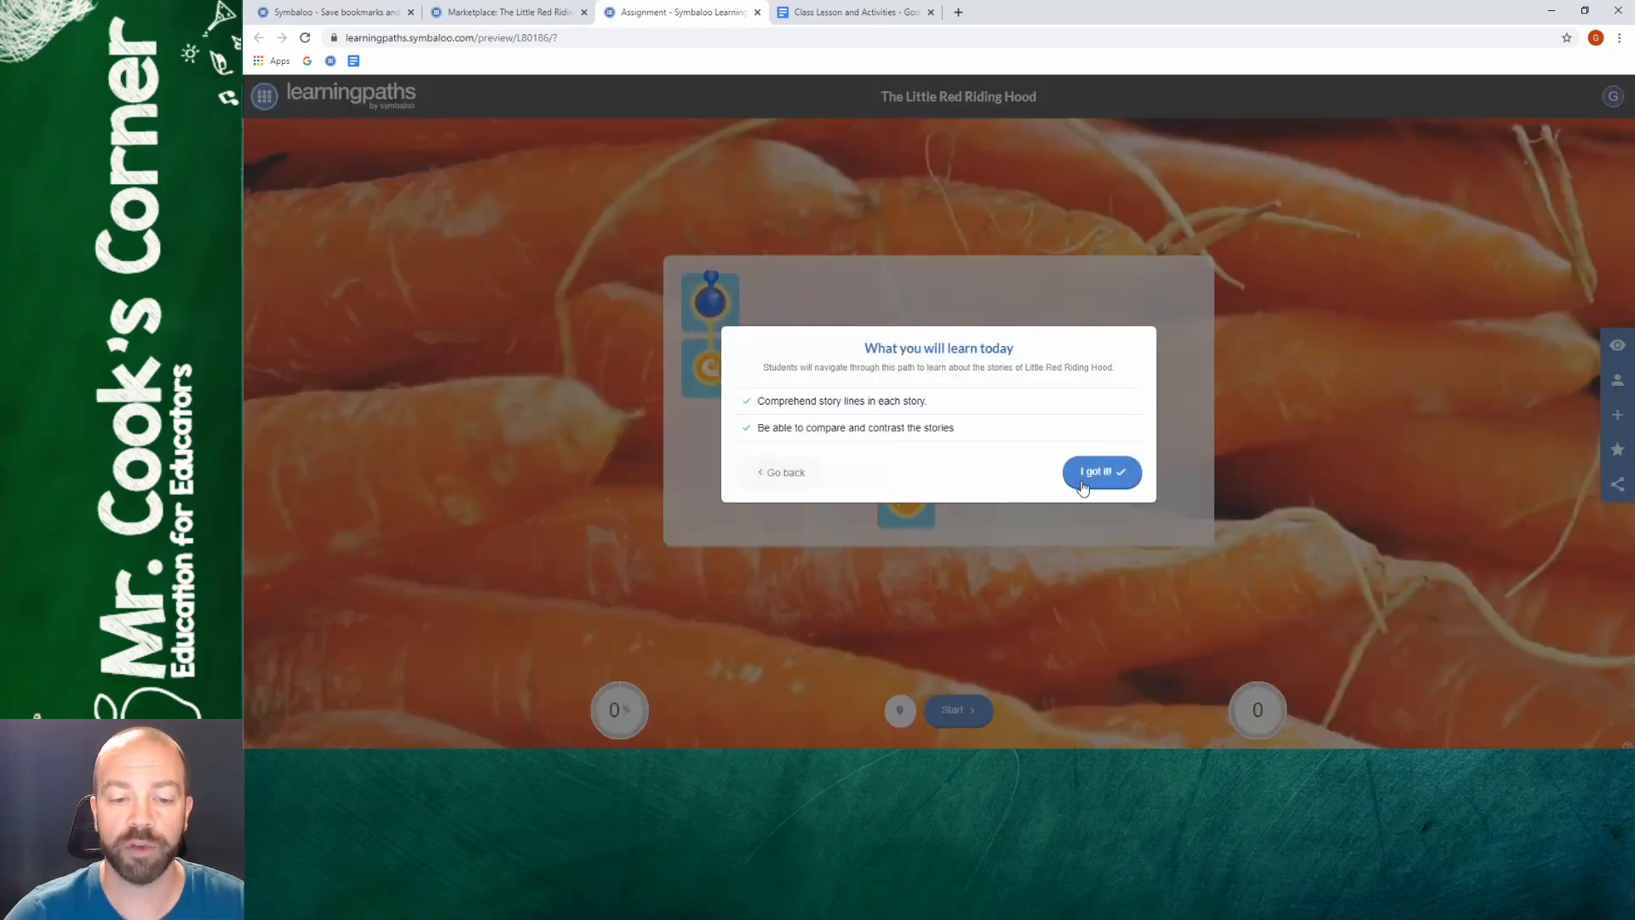
{"action": "left_click", "coordinate": [1083, 473]}
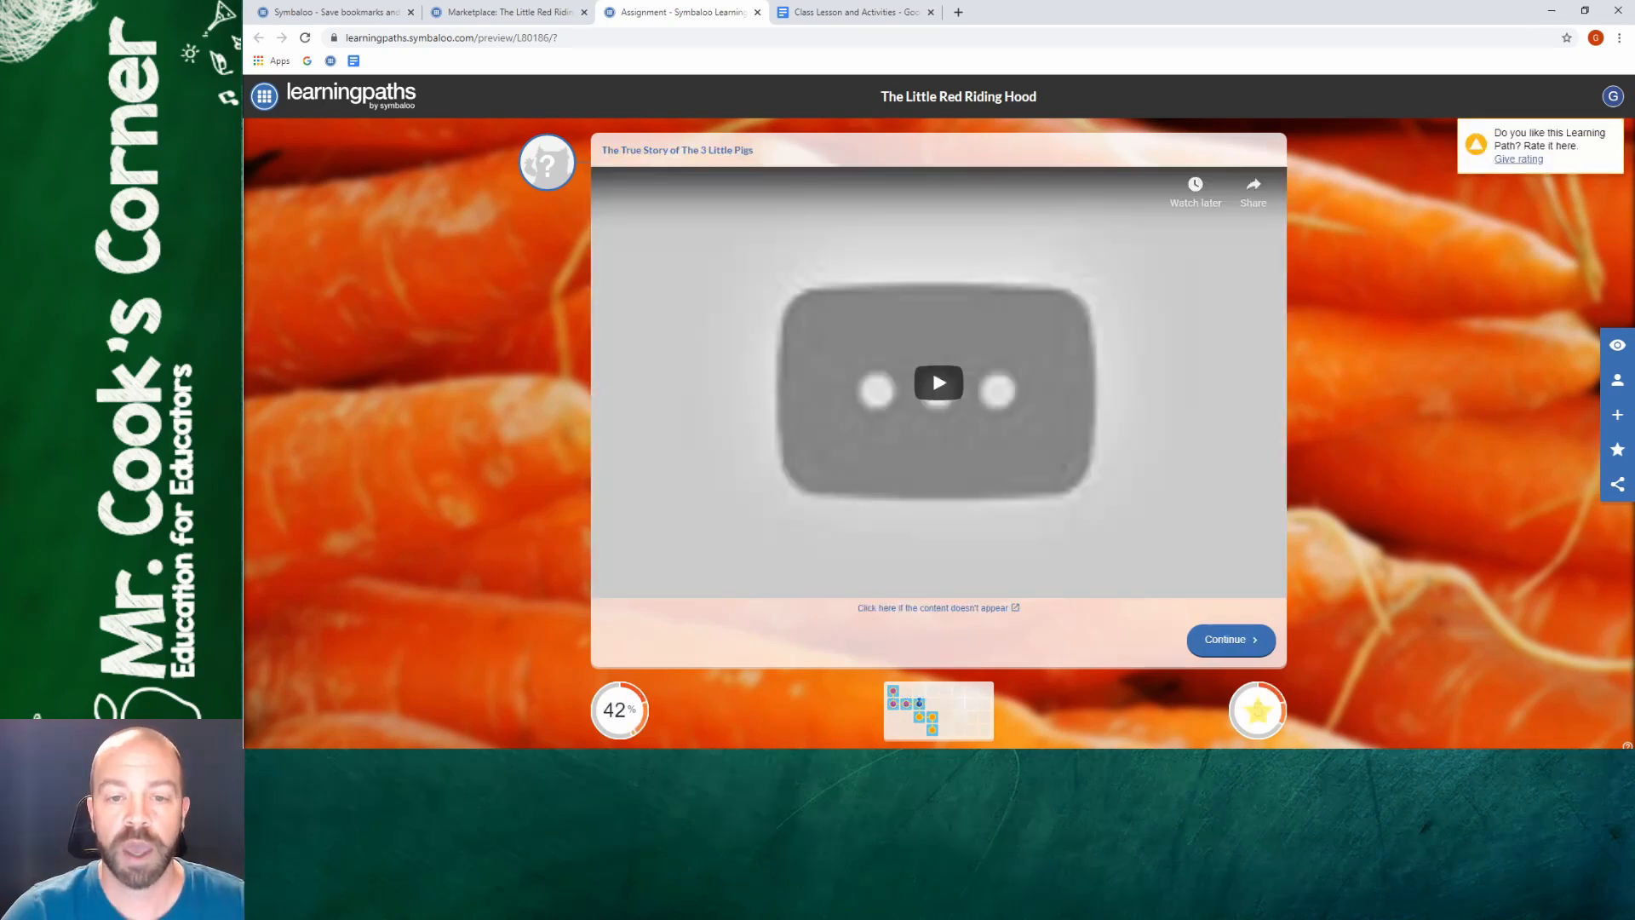
{"action": "left_click", "coordinate": [940, 730]}
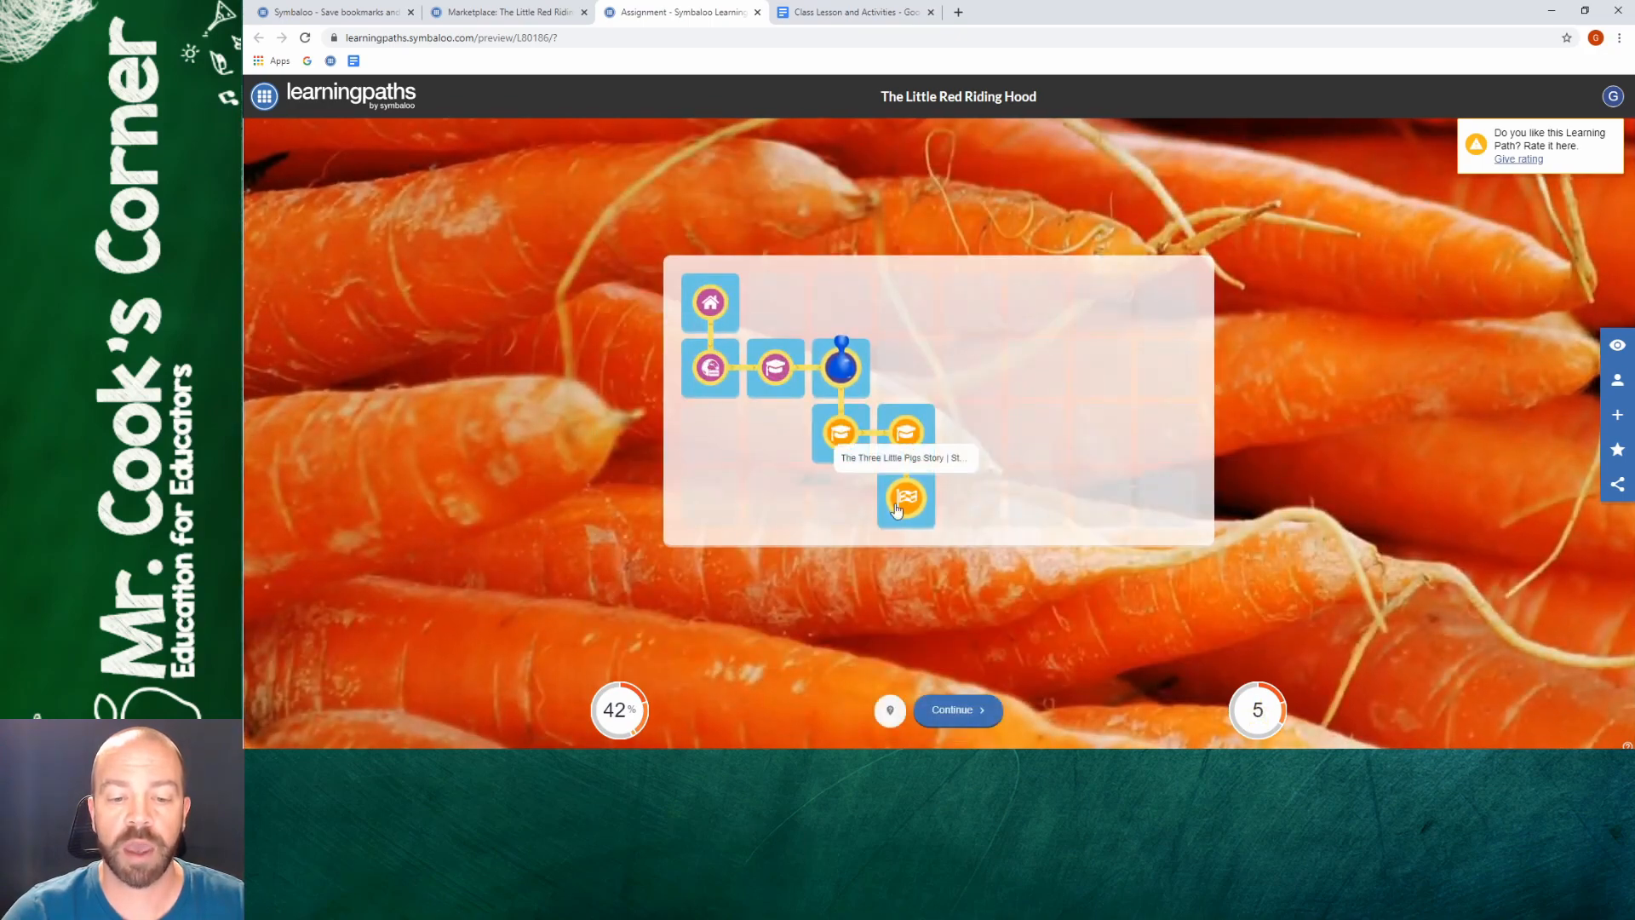
{"action": "key", "text": "ctrl+w"}
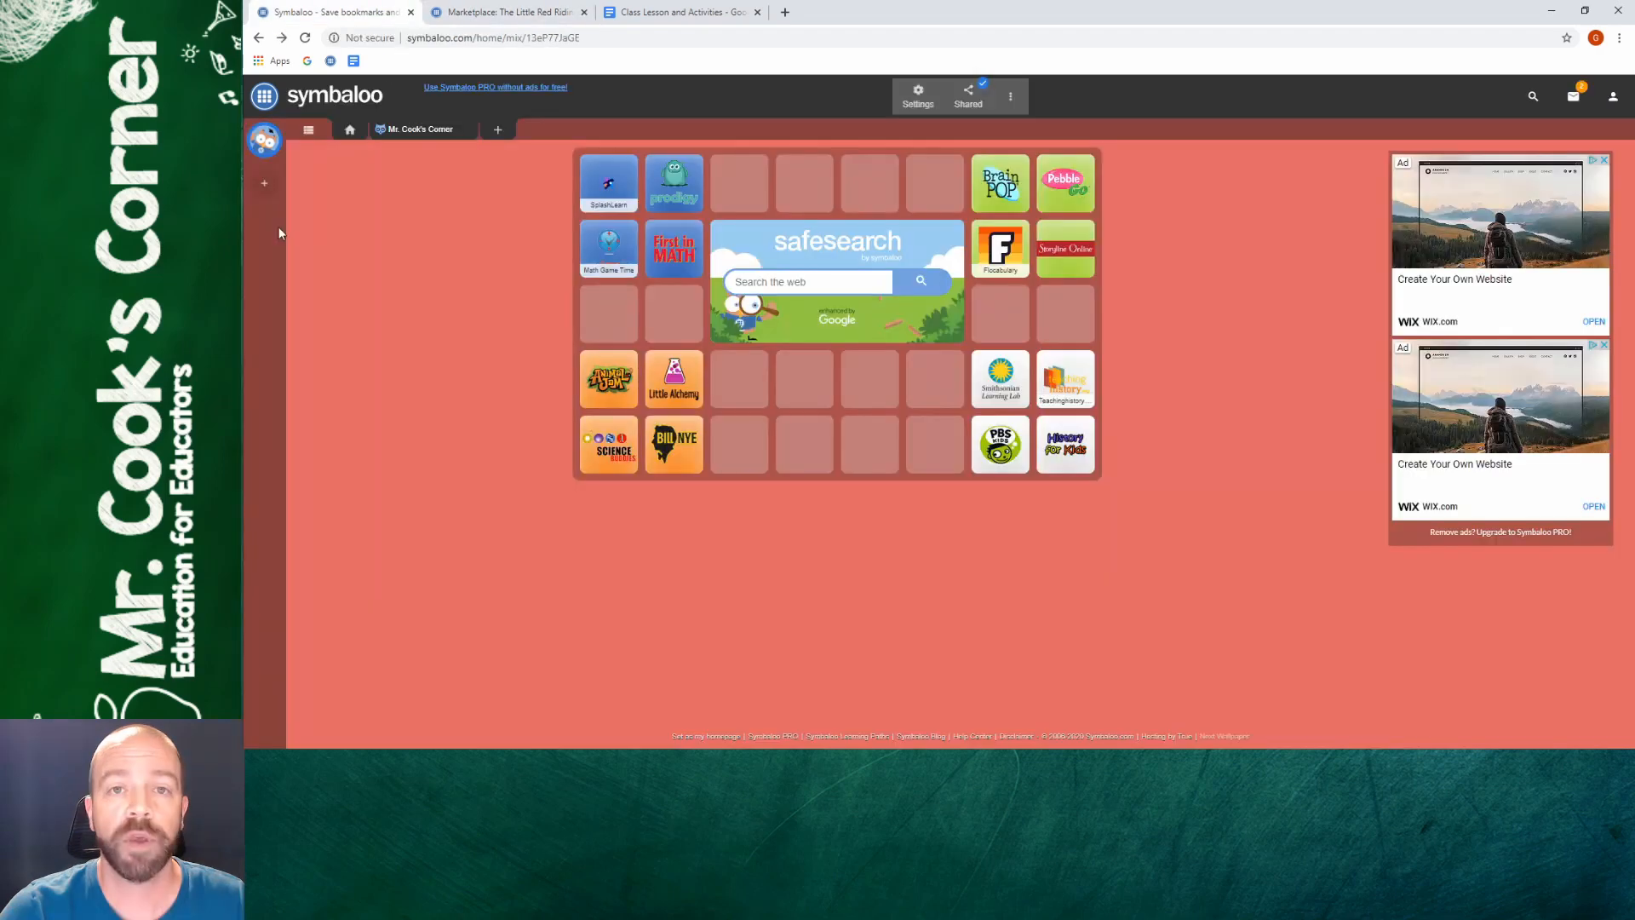
Assign and start tracking "Copy of The Little Red Riding Hood" under the name Red Riding Hood, and select its share link
{"action": "left_click", "coordinate": [273, 145]}
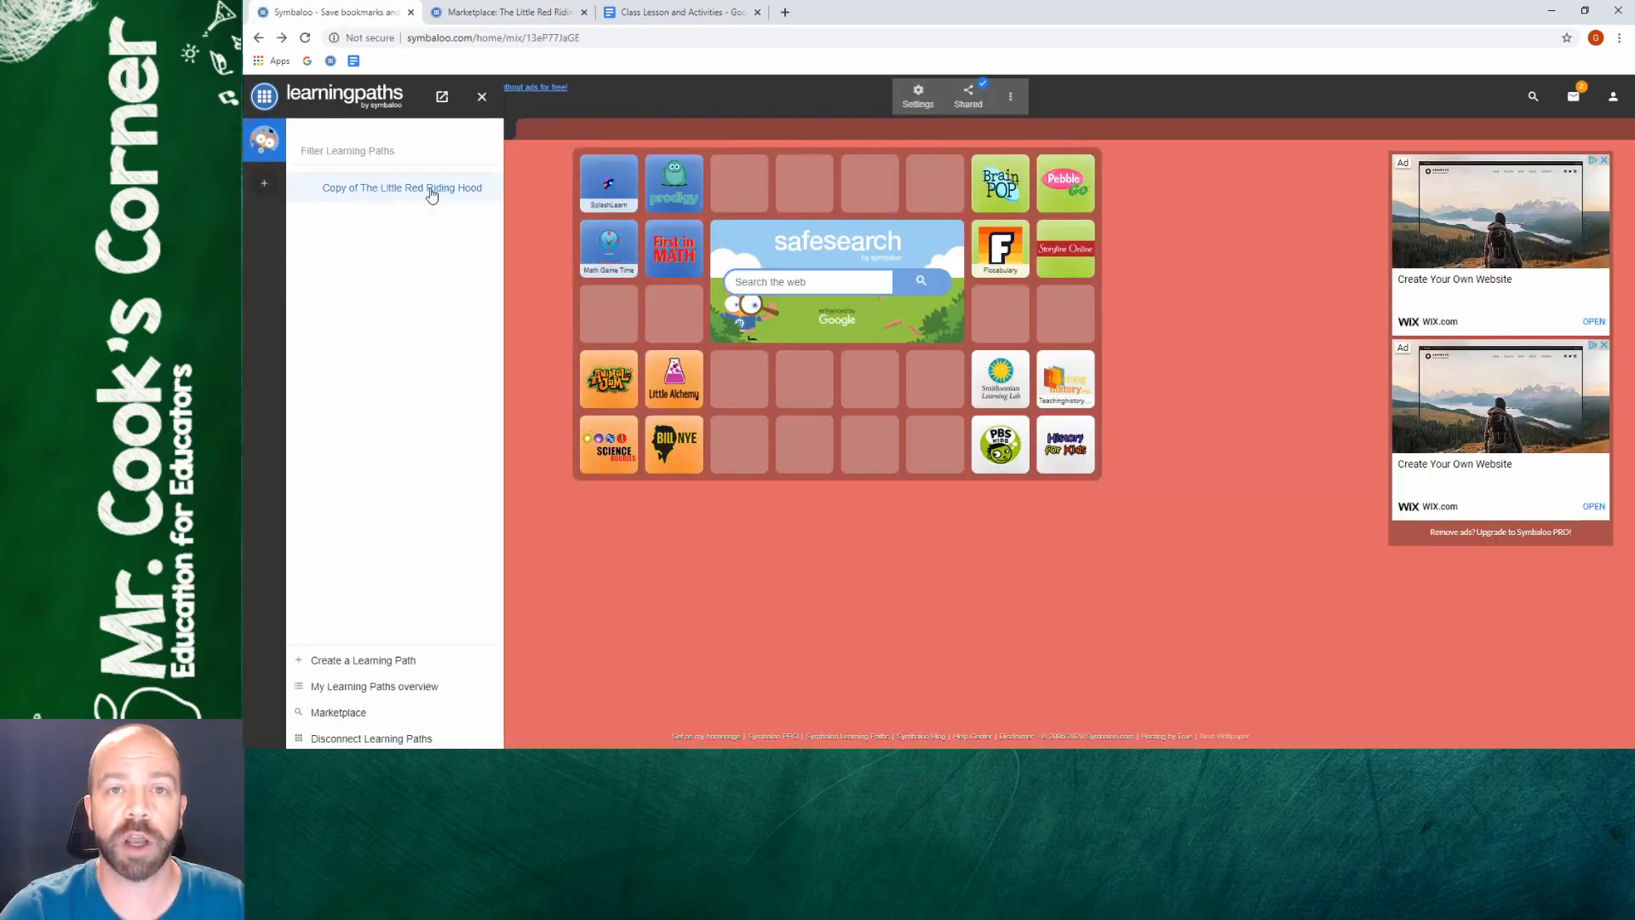
{"action": "left_click", "coordinate": [420, 196]}
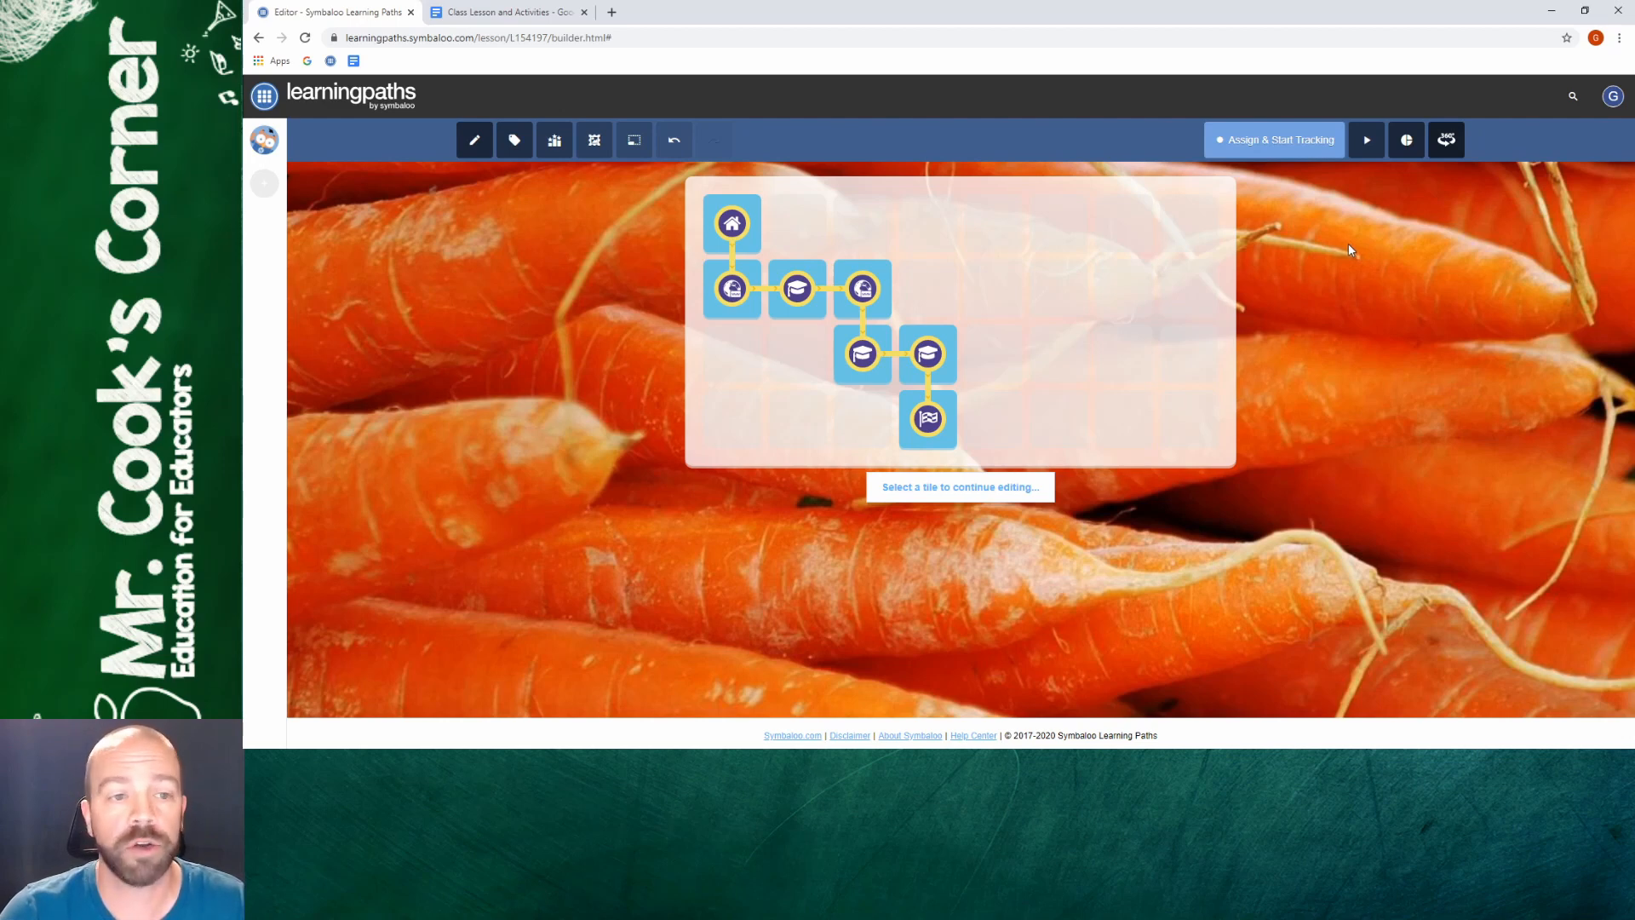
{"action": "left_click", "coordinate": [1278, 147]}
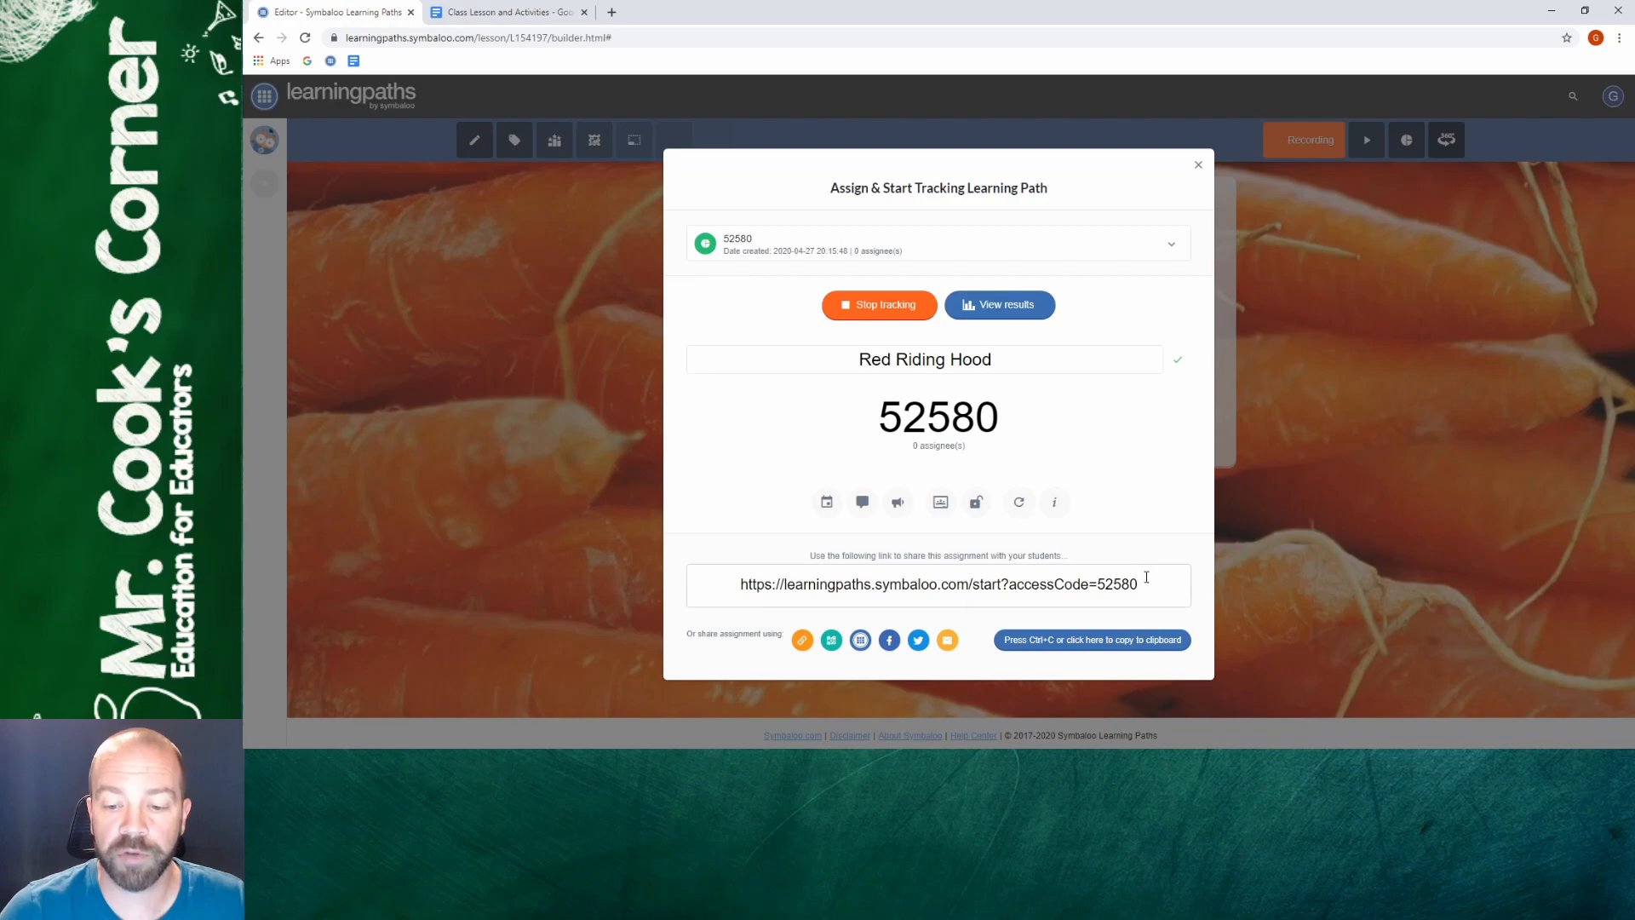
{"action": "left_click_drag", "start_coordinate": [1141, 584], "coordinate": [746, 571]}
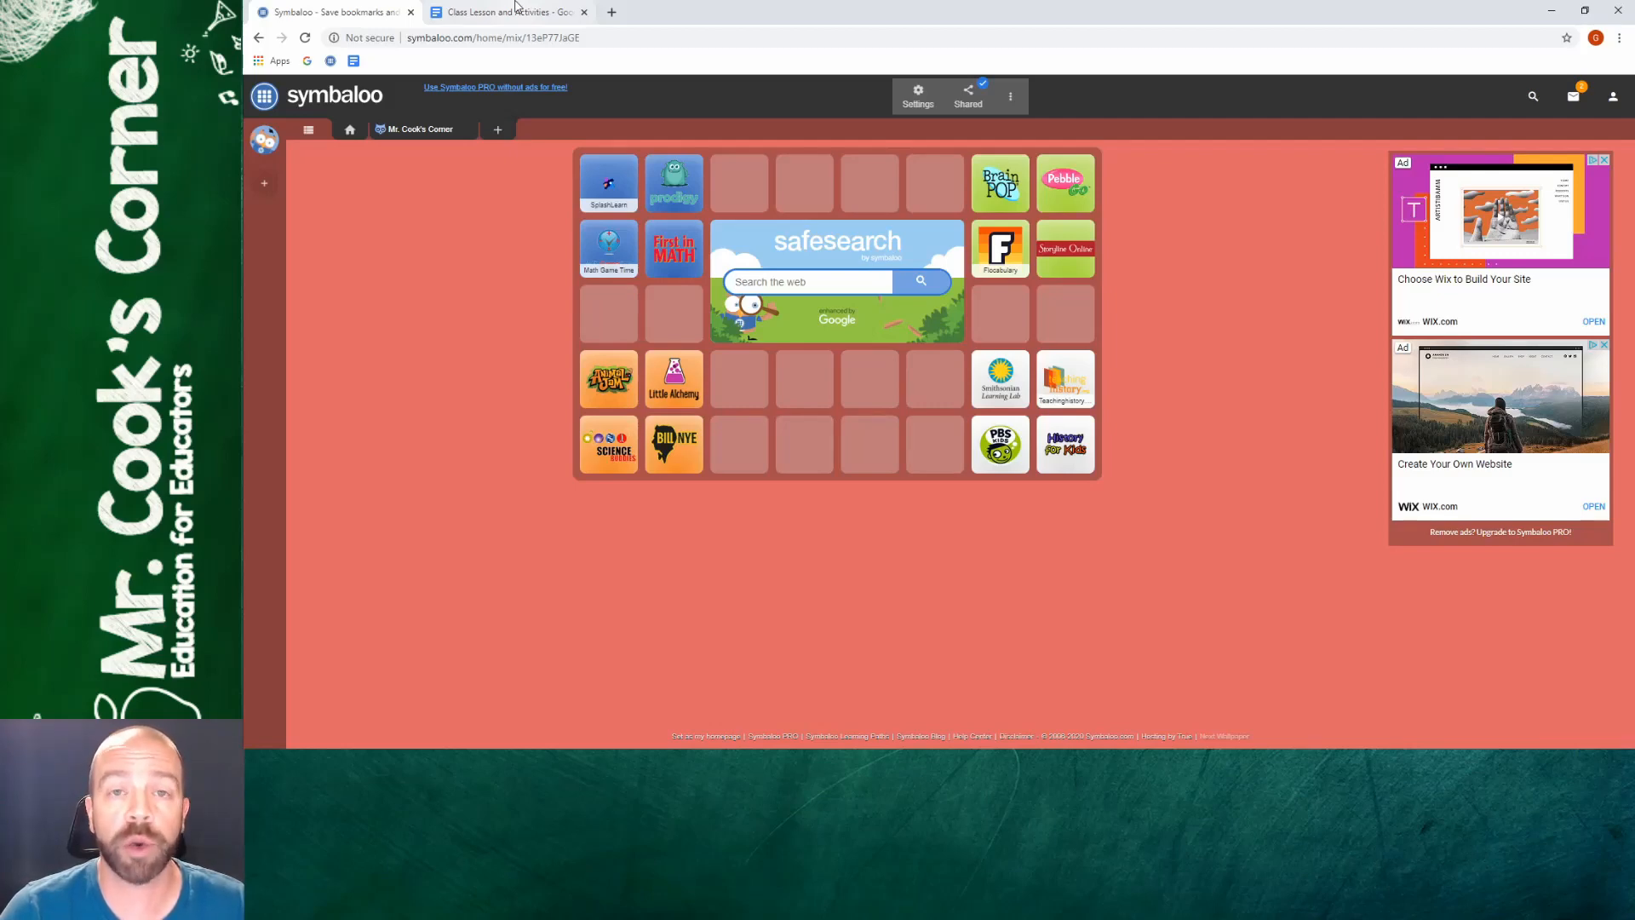
Review the "Class Lesson and Activities" document in Google Docs, and create a learning path titled Math in Symbaloo
{"action": "left_click", "coordinate": [516, 11]}
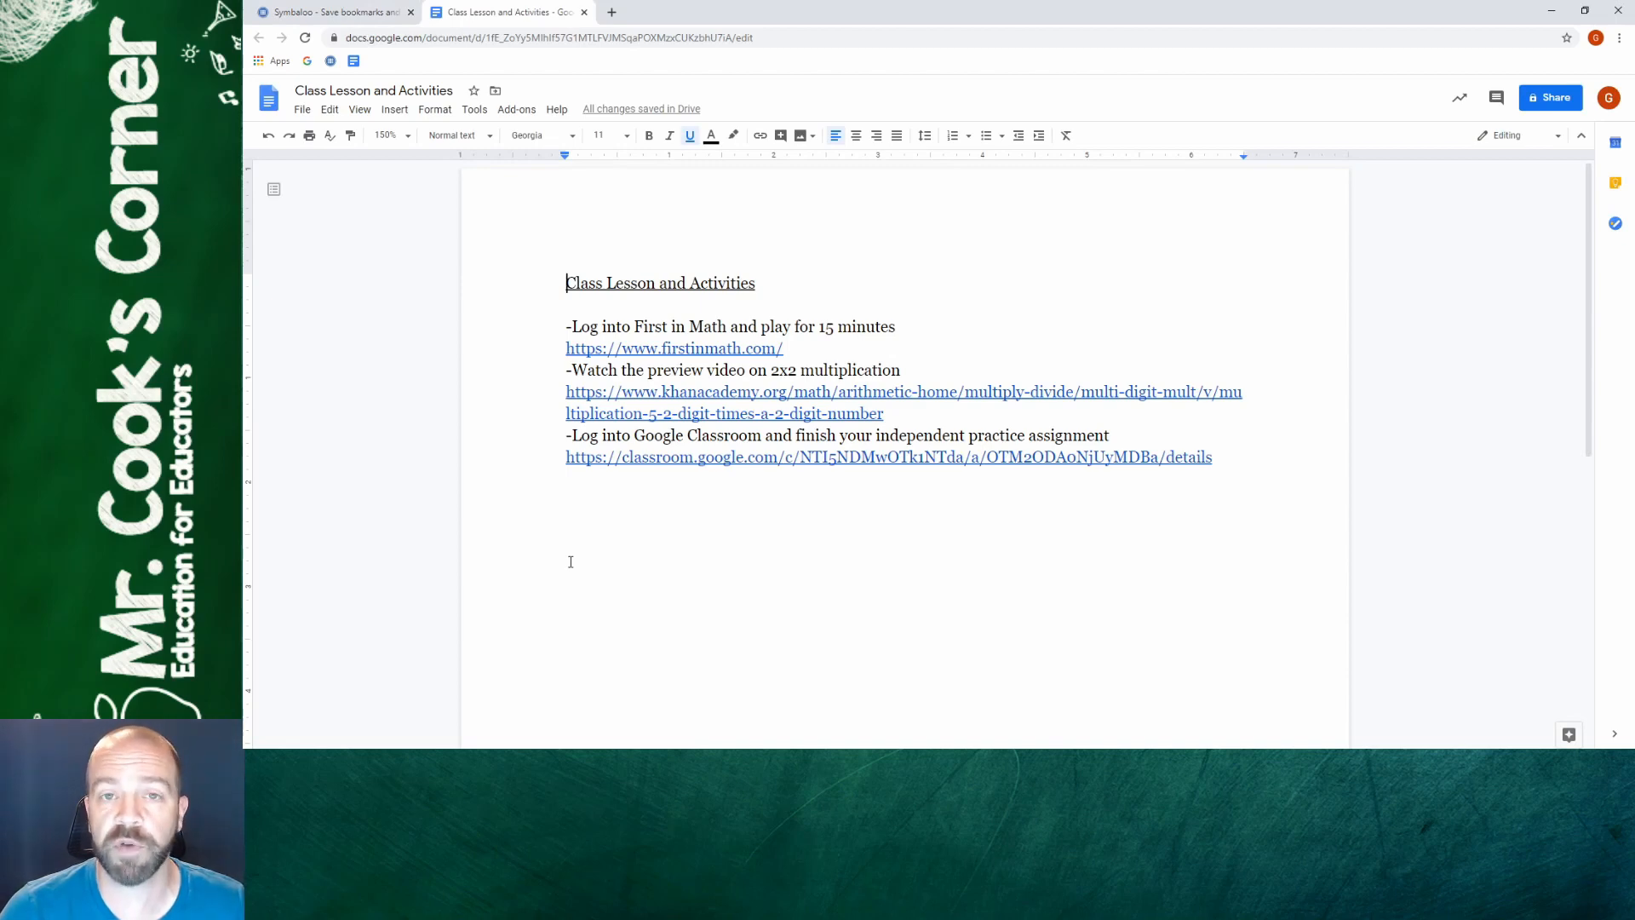
{"action": "left_click", "coordinate": [361, 12]}
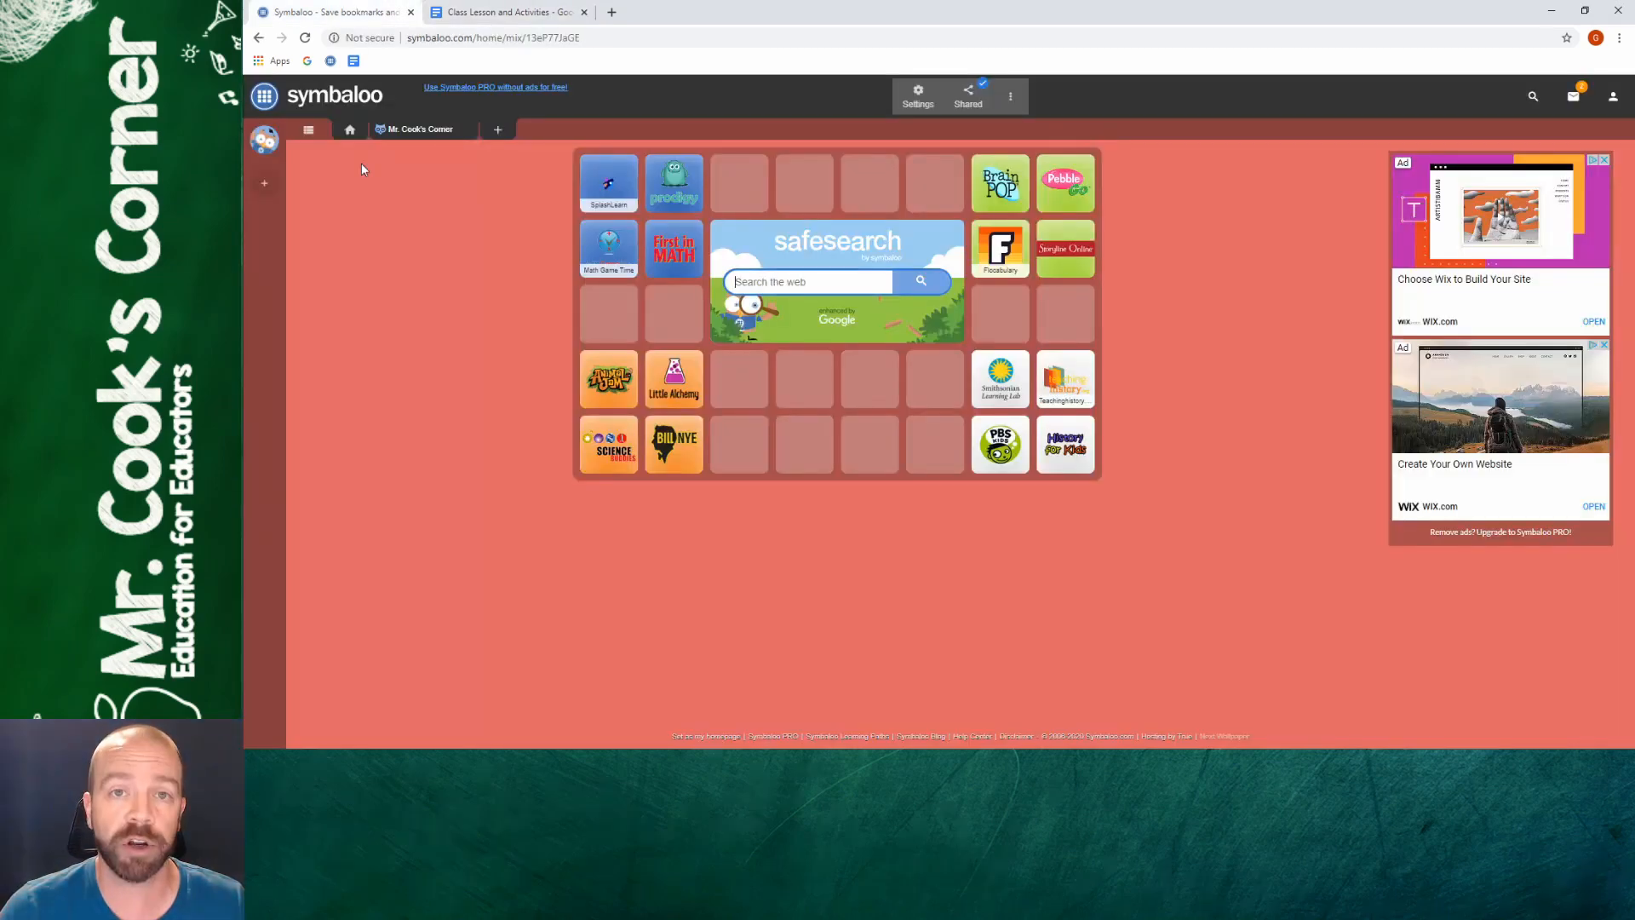
{"action": "left_click", "coordinate": [264, 141]}
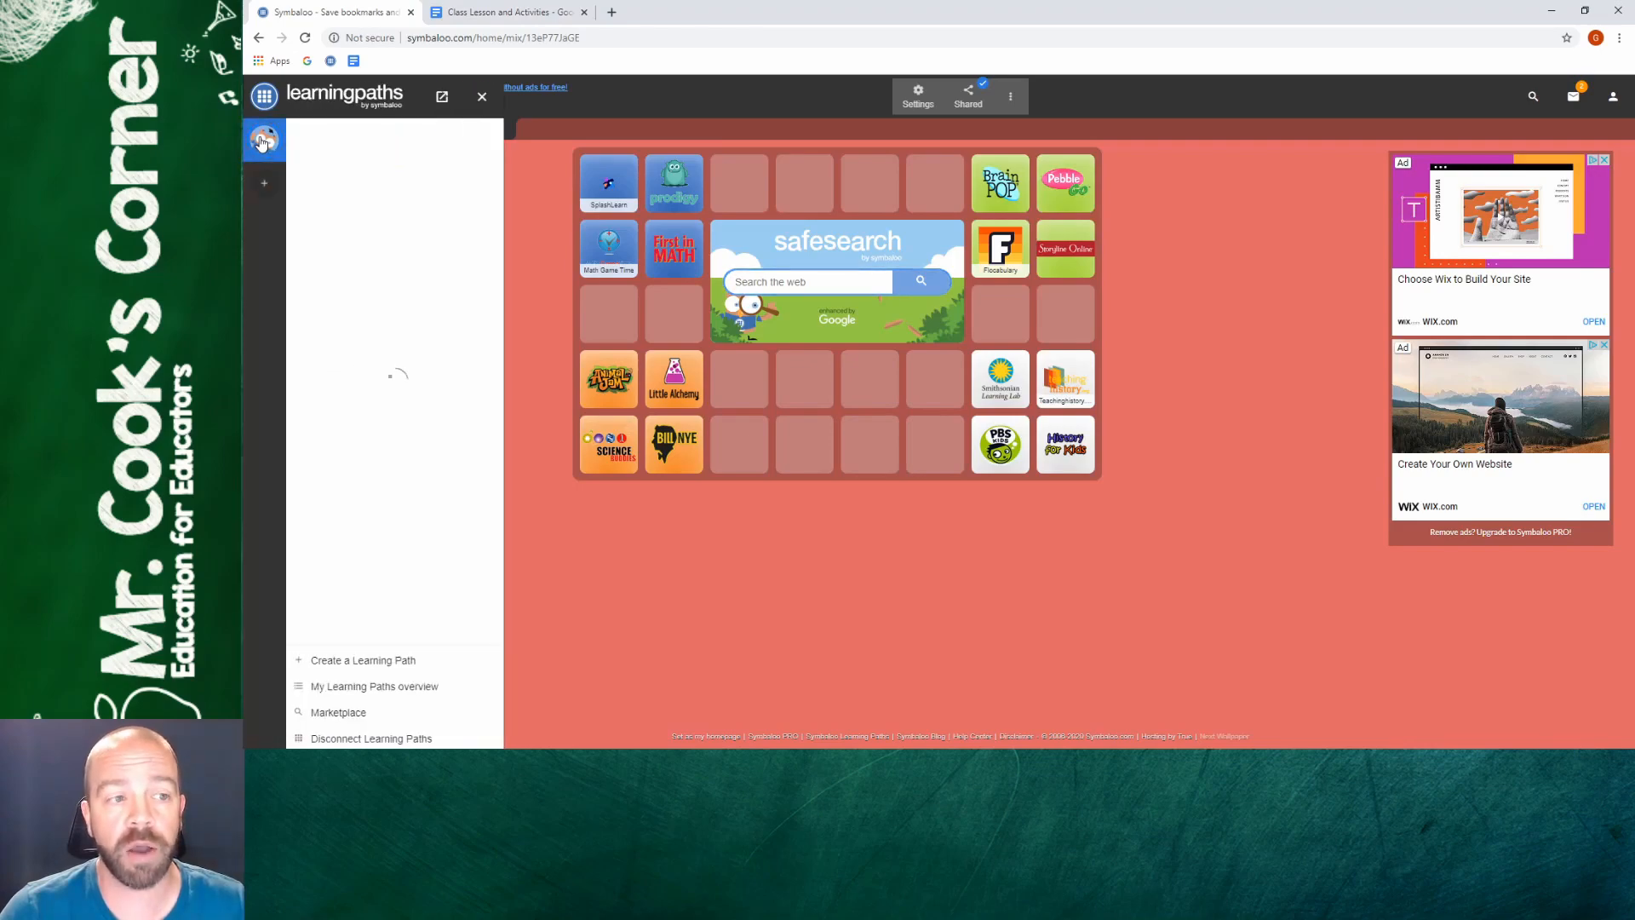
{"action": "left_click", "coordinate": [341, 670]}
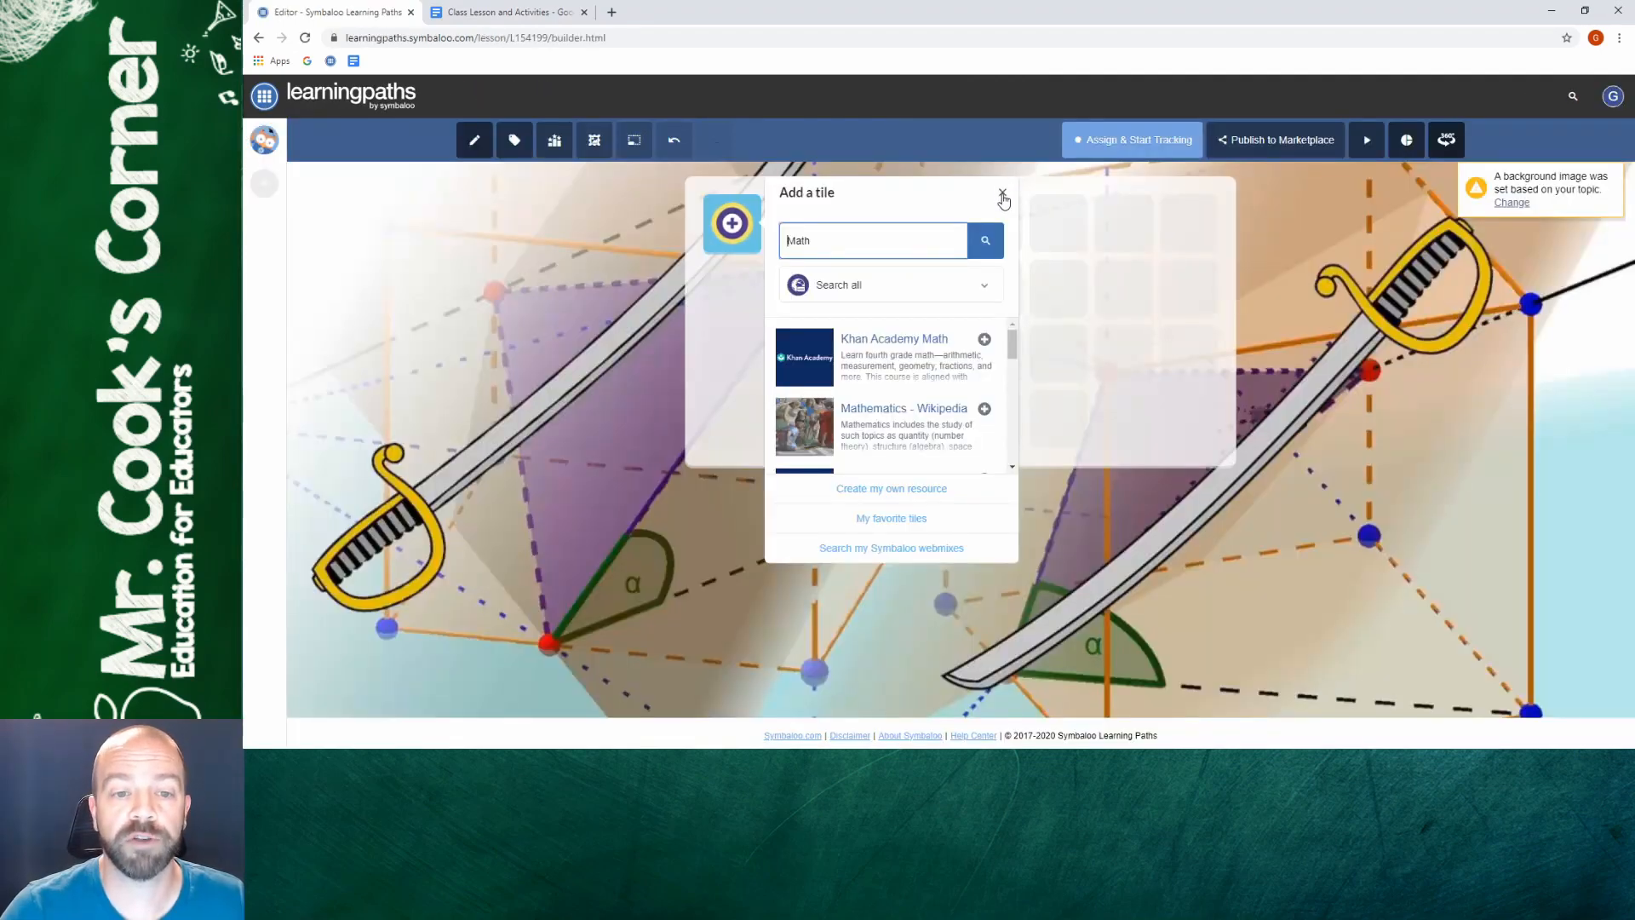
{"action": "left_click", "coordinate": [1002, 194]}
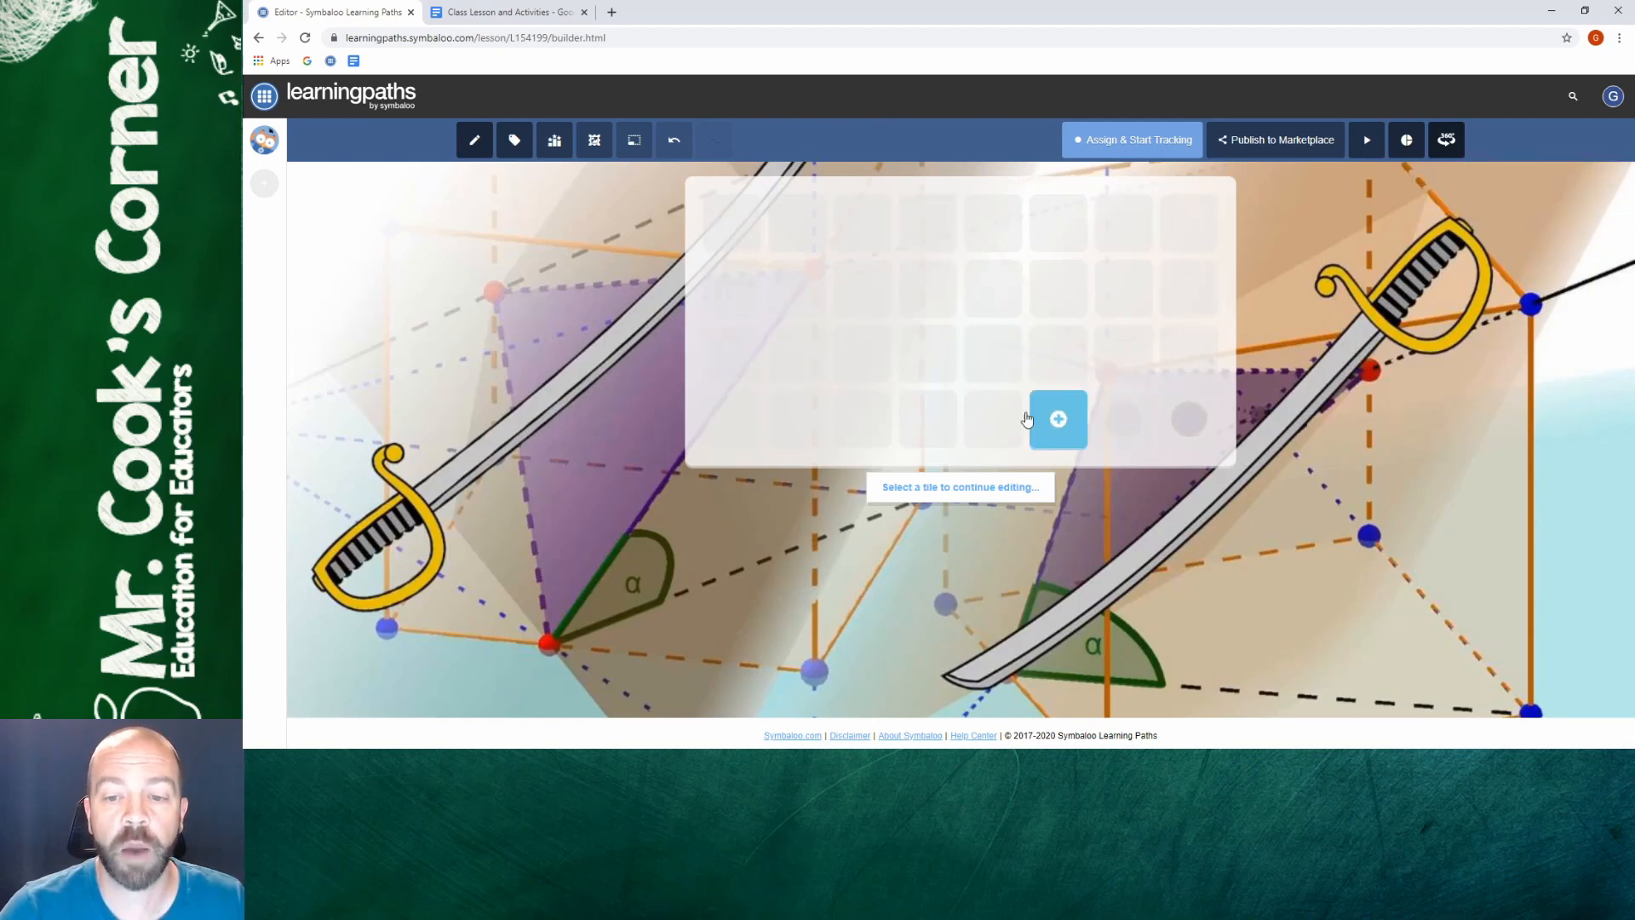
Resize the grid to 6 x 4 and set a 30-minute duration, a 2x2 multiplication description and the objective "Solve a 2x2 multiplication problem using the standard algorithm"
{"action": "left_click", "coordinate": [633, 142]}
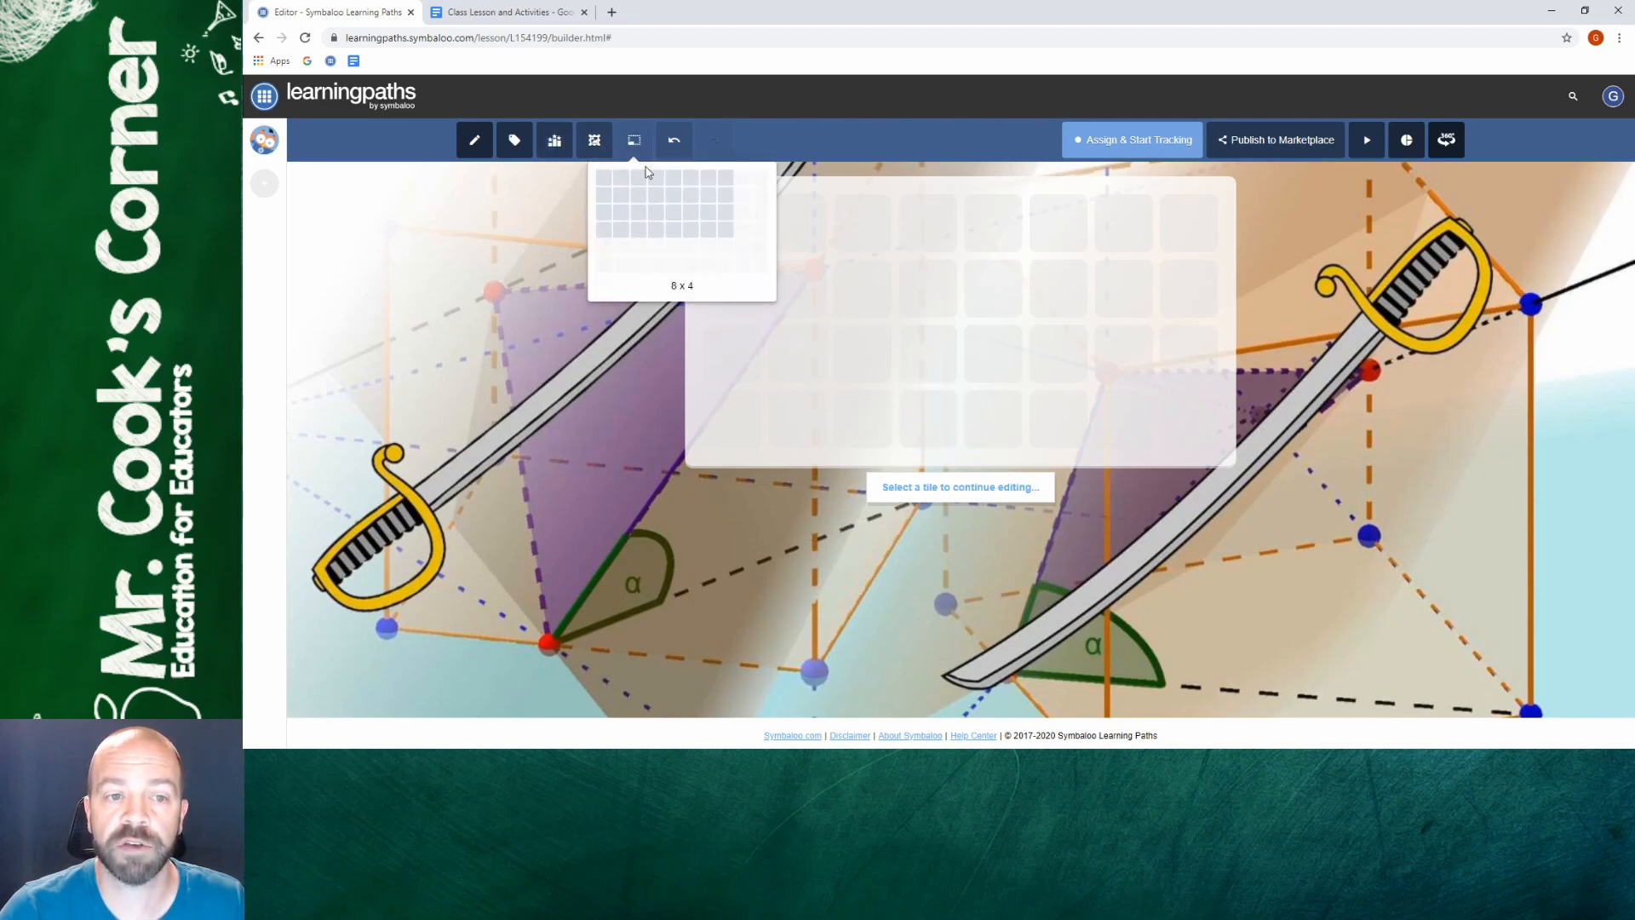
{"action": "left_click", "coordinate": [610, 197]}
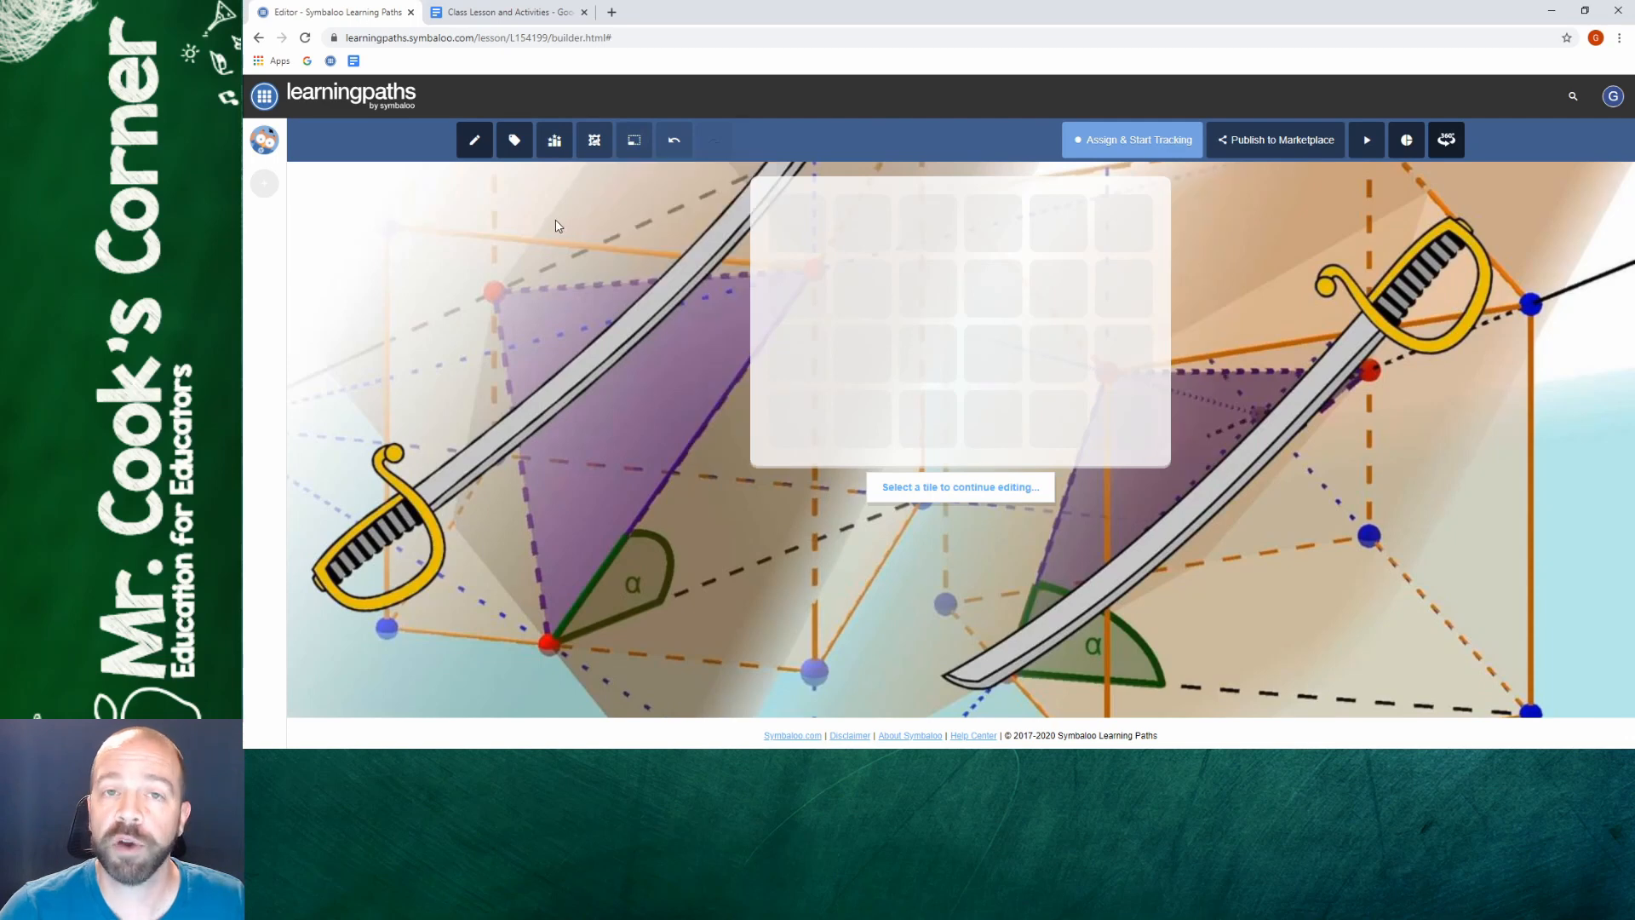
{"action": "left_click", "coordinate": [473, 146]}
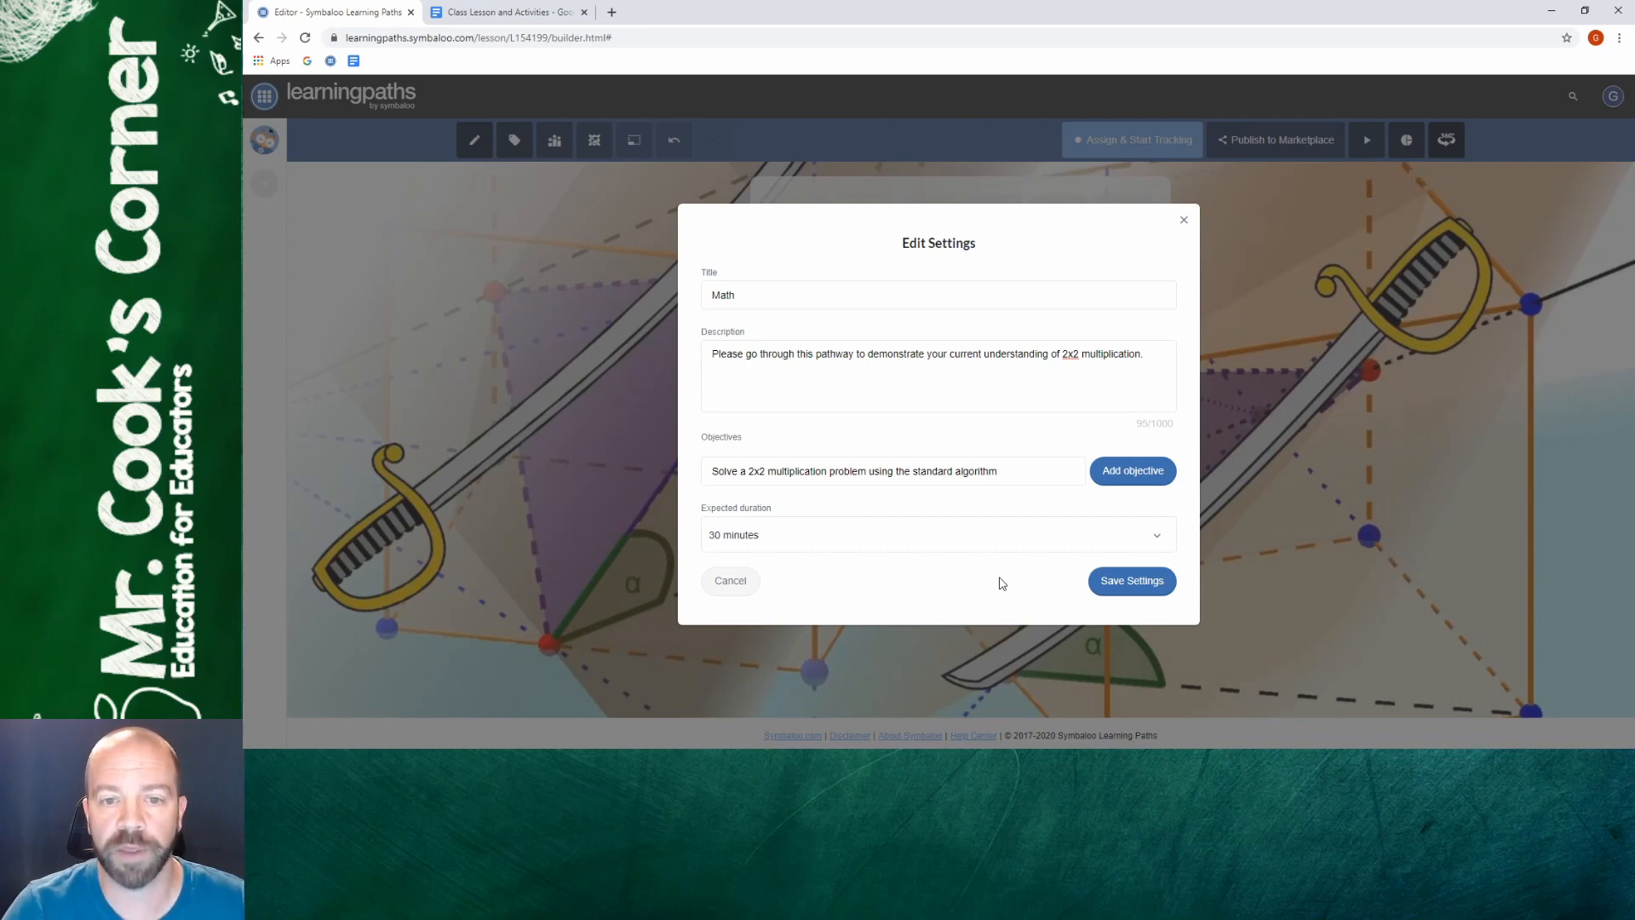
{"action": "left_click", "coordinate": [1107, 581]}
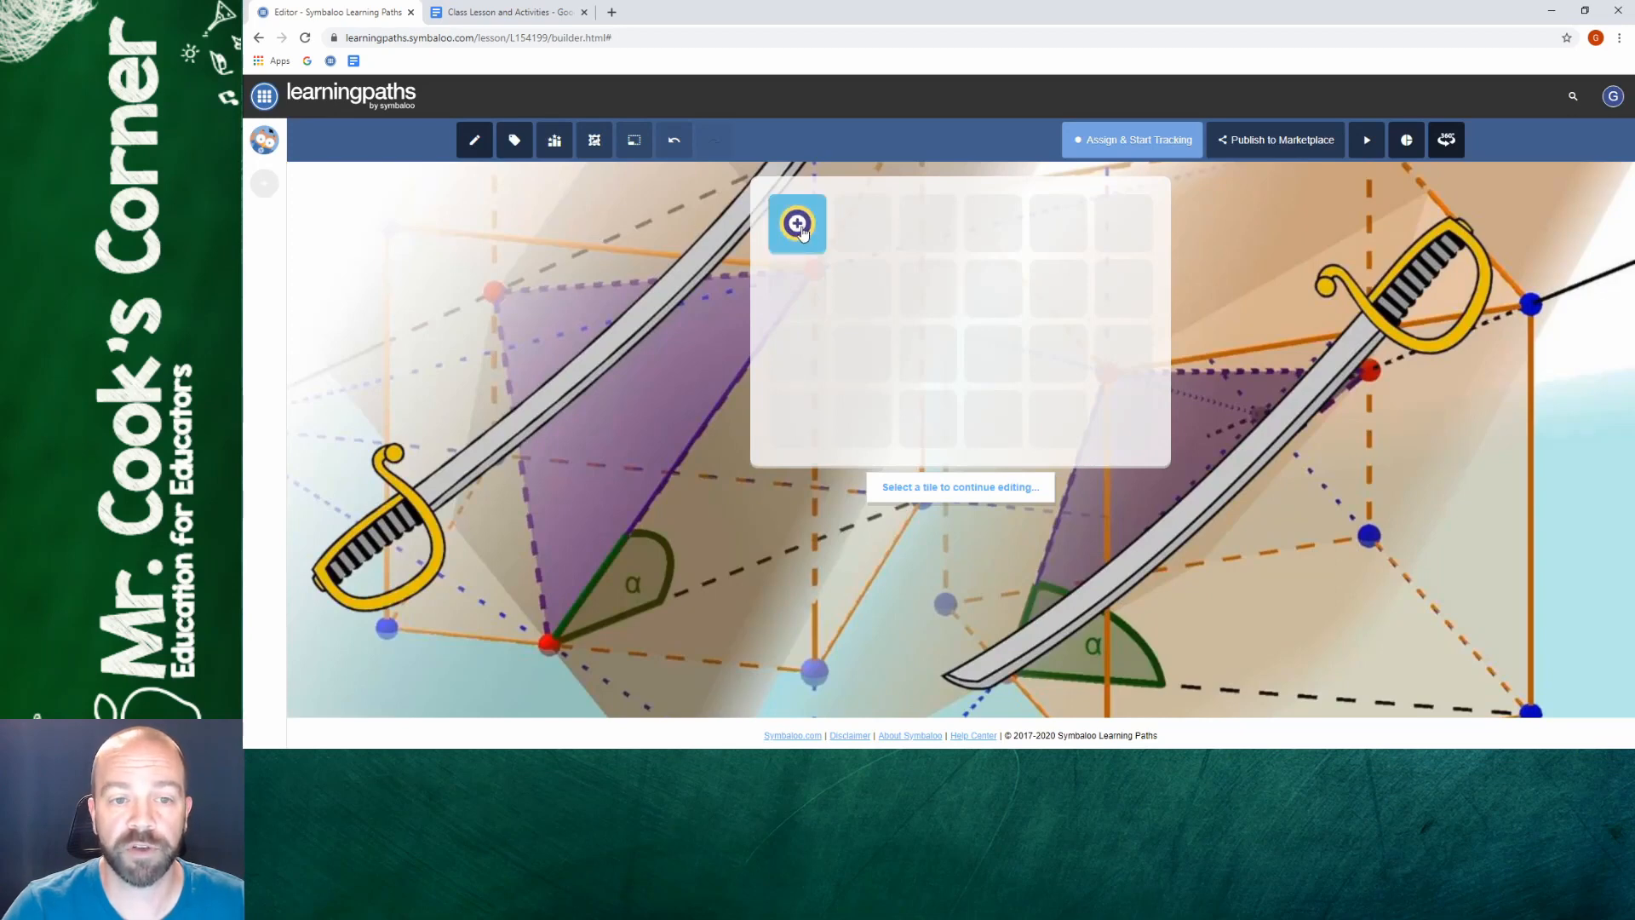
Search tile resources for multiplication, add Khan Academy's "Multiply by 1-digit numbers" as the first tile, and delete that tile
{"action": "left_click", "coordinate": [798, 225]}
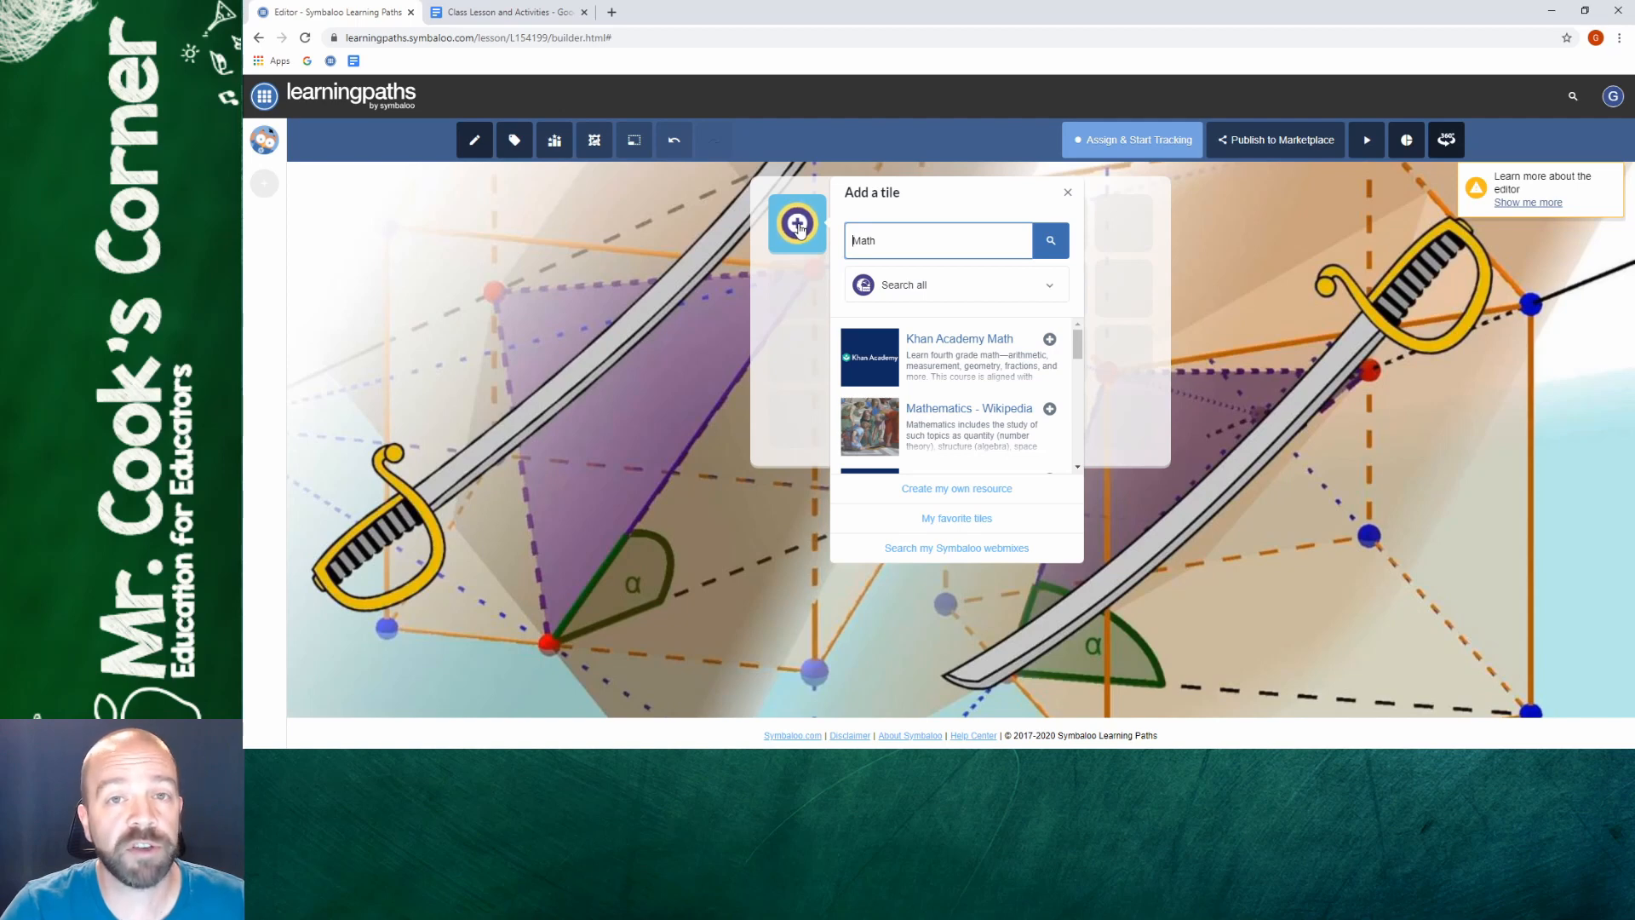
{"action": "type", "text": "multiplication"}
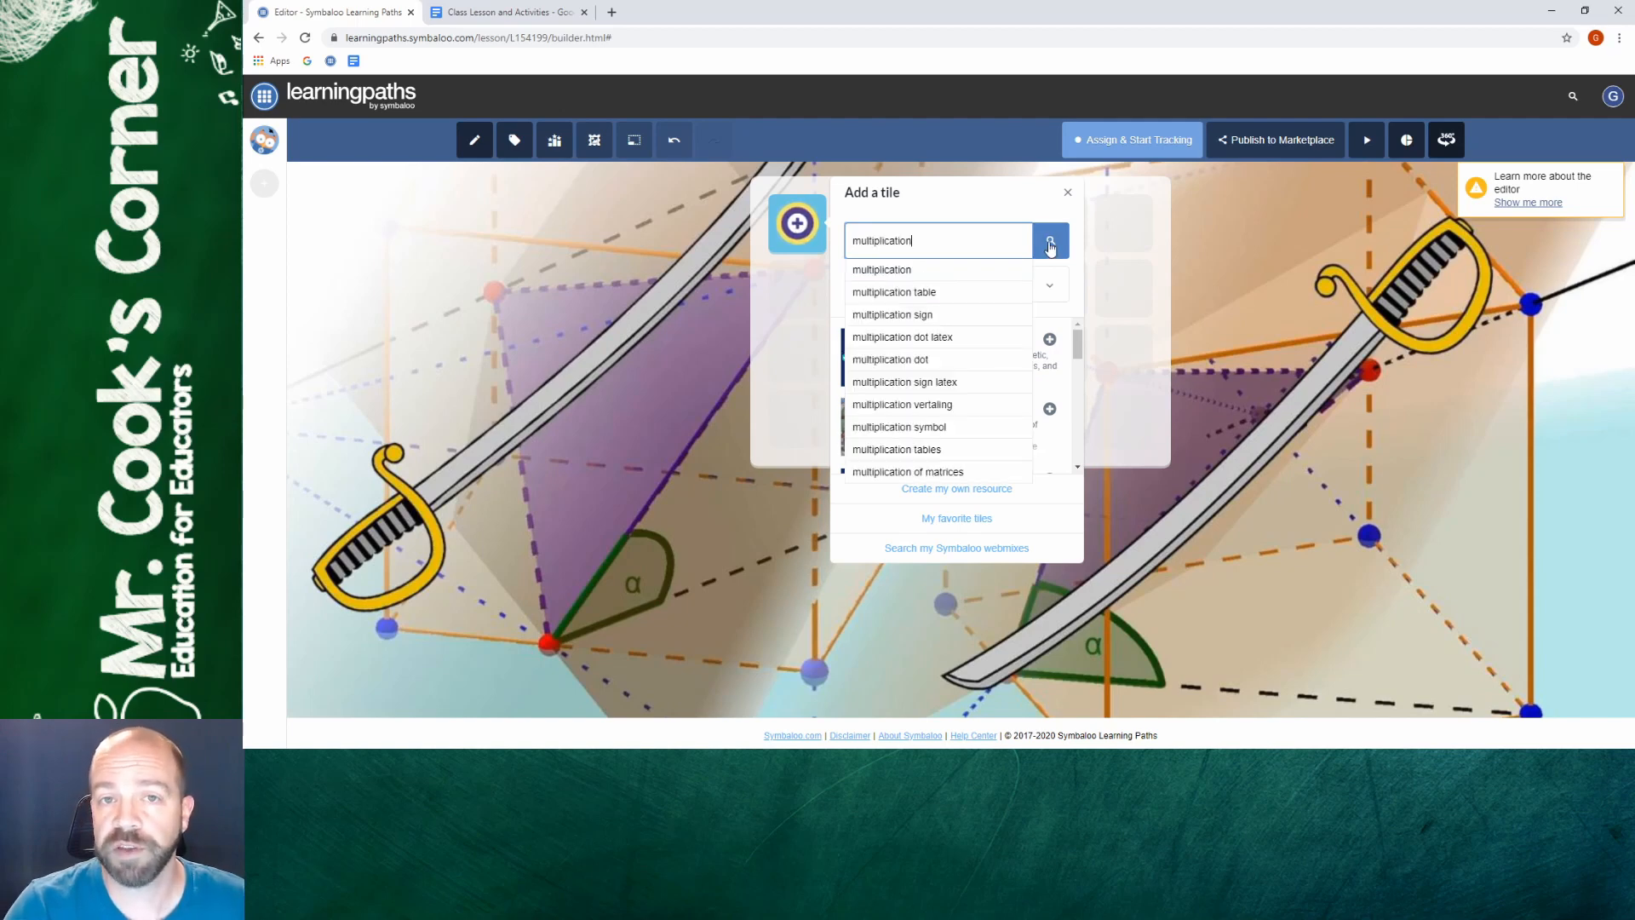
{"action": "left_click", "coordinate": [1050, 245]}
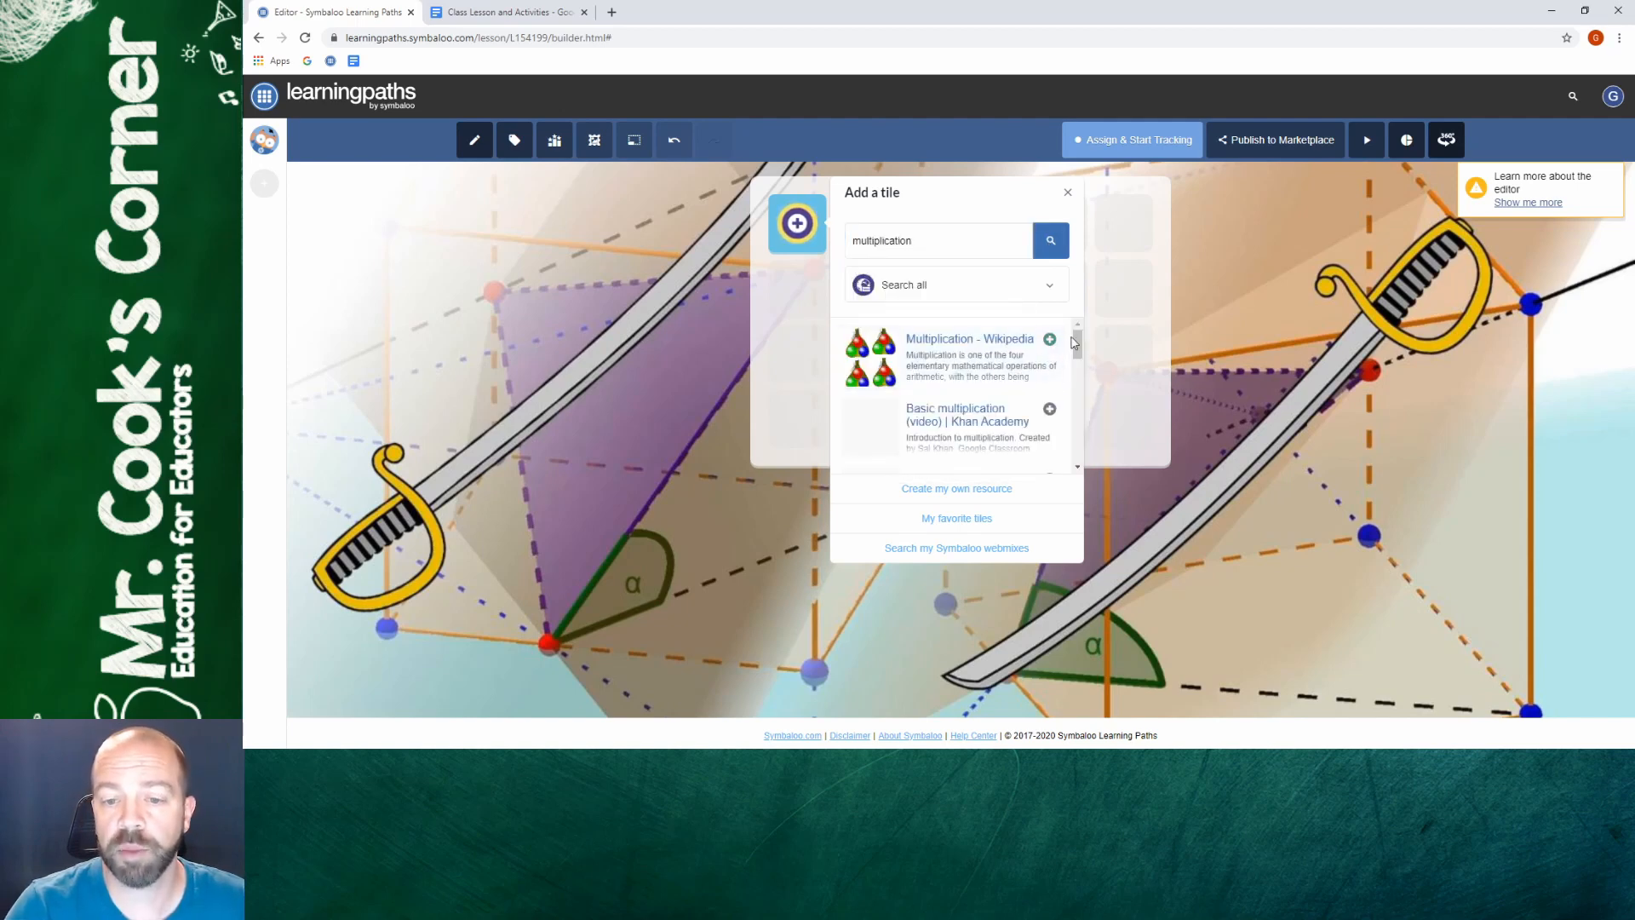
{"action": "left_click_drag", "start_coordinate": [1077, 345], "coordinate": [1077, 392]}
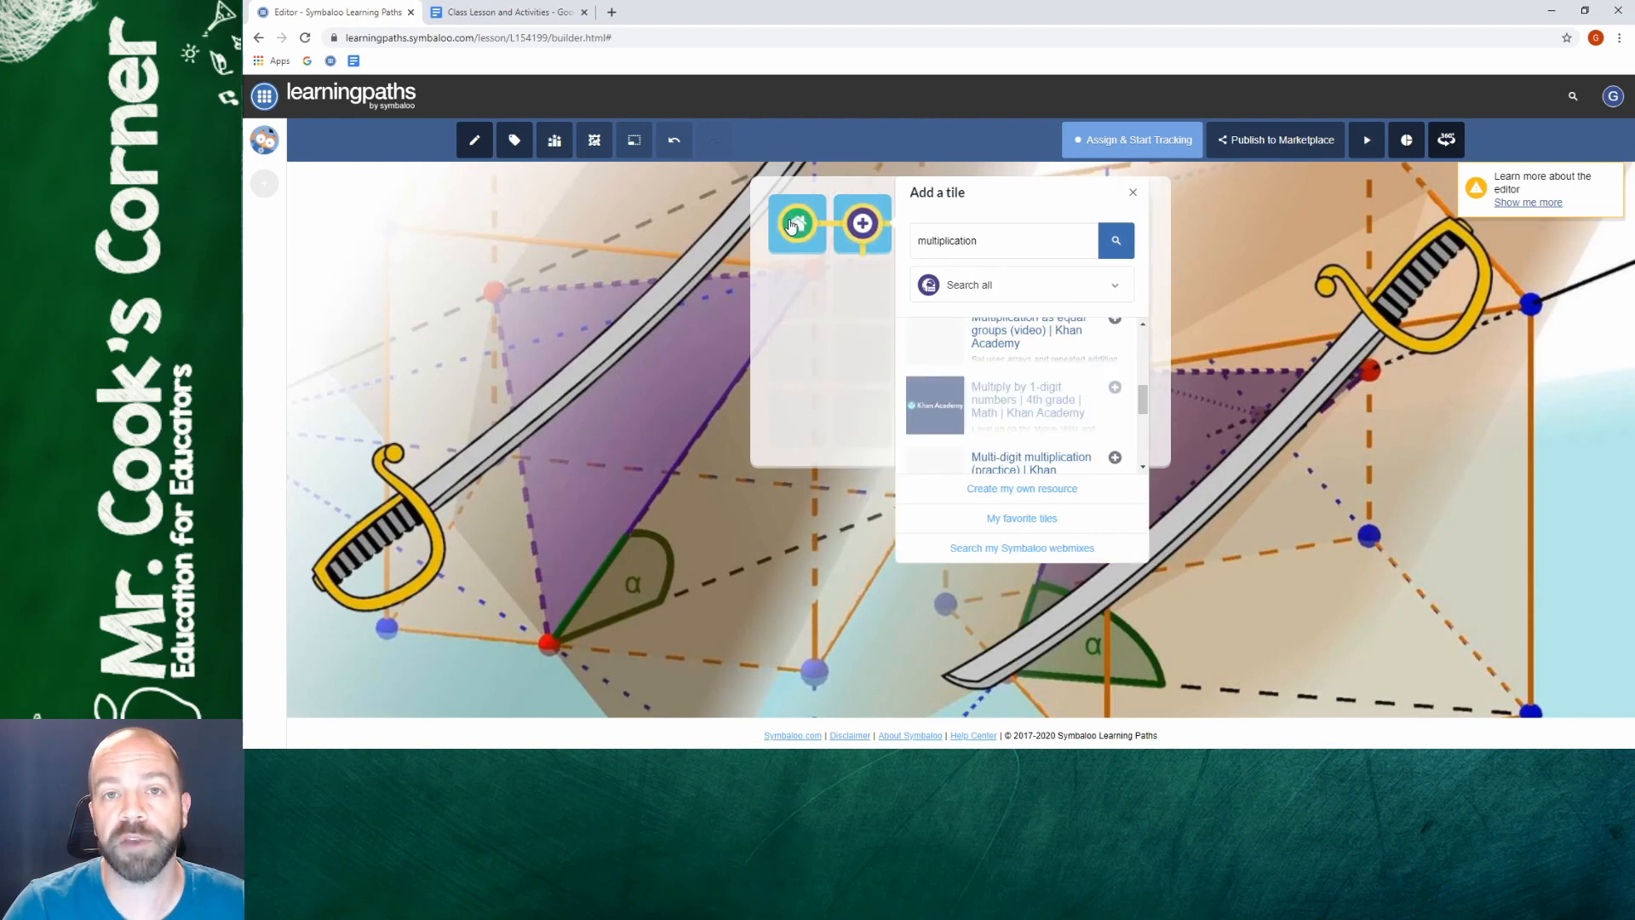
{"action": "left_click", "coordinate": [810, 234]}
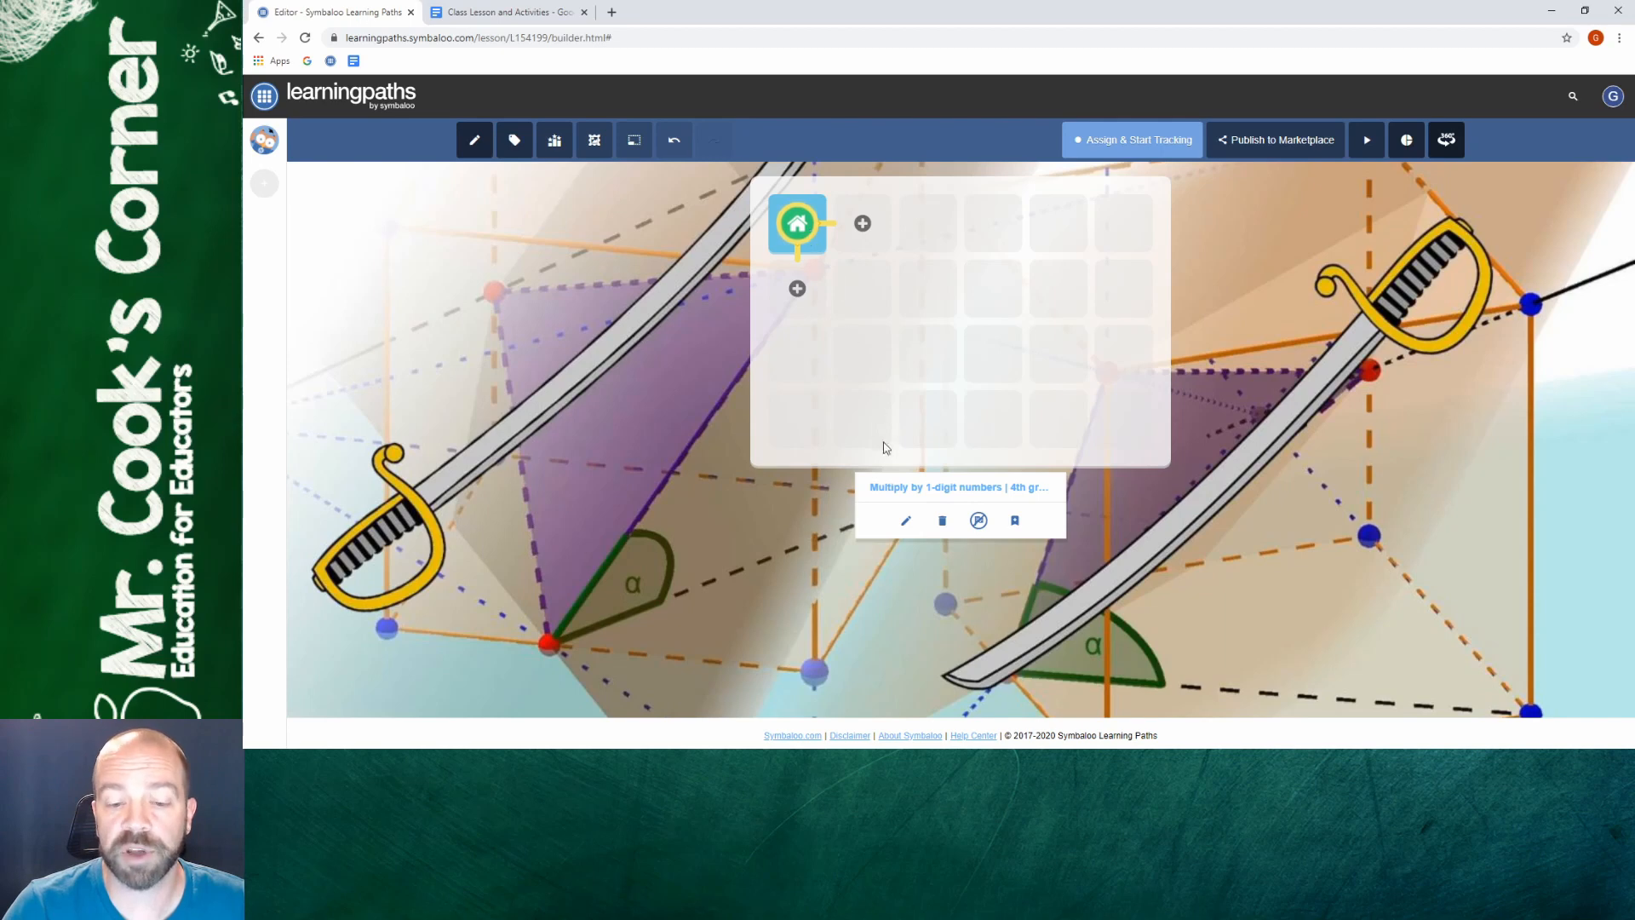
{"action": "left_click", "coordinate": [942, 521]}
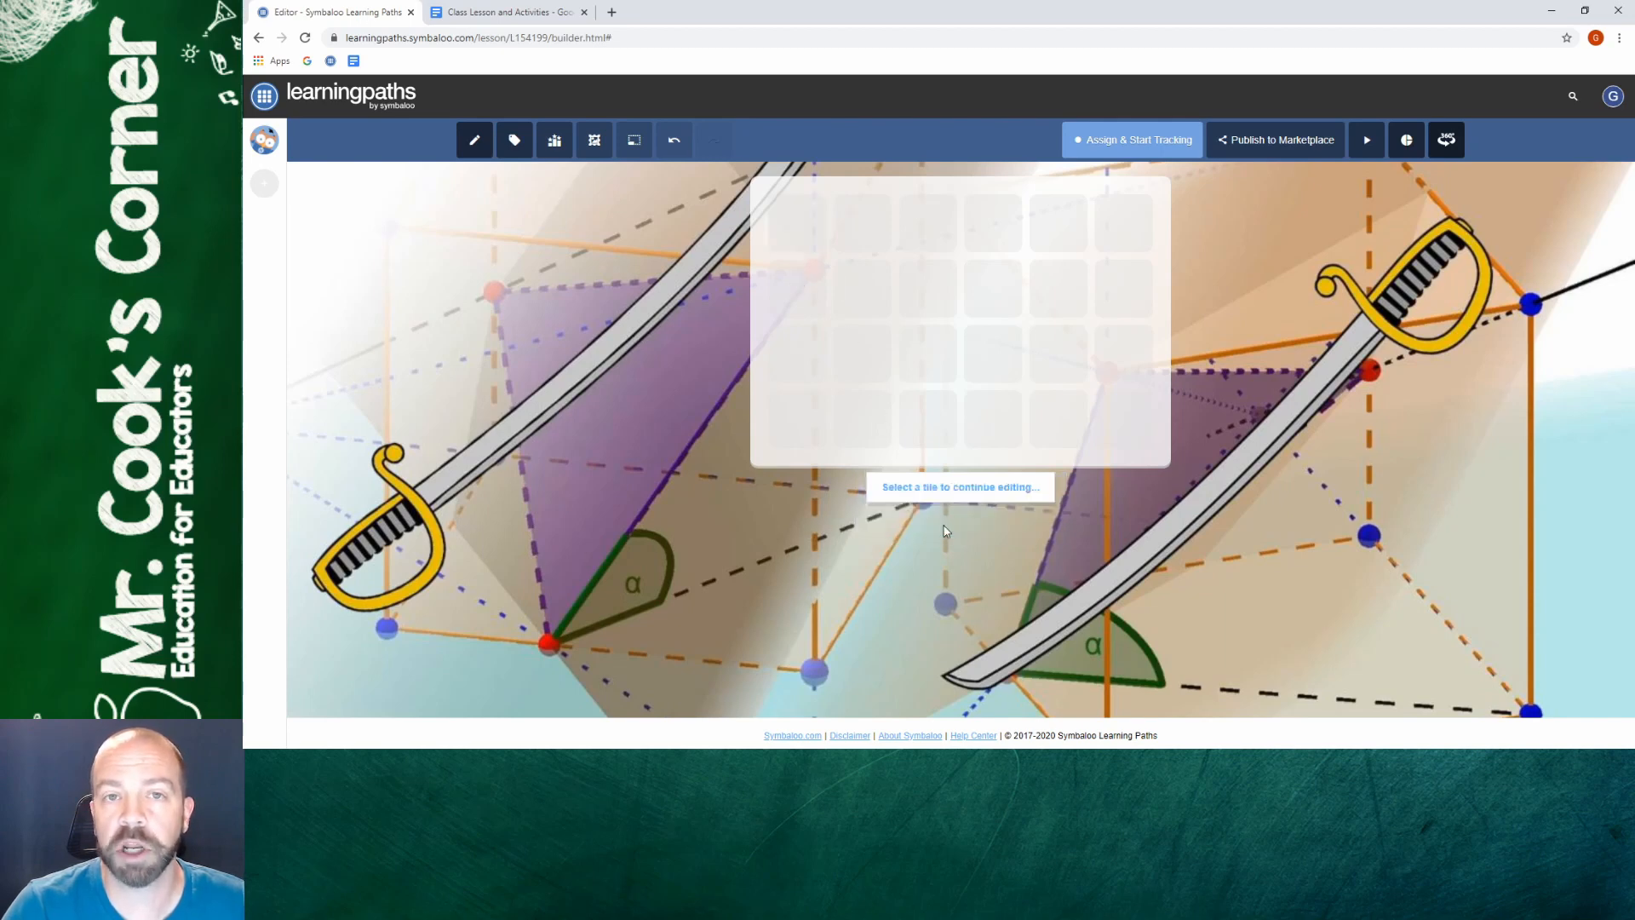
Create a custom first tile titled Warm-up with the description "Please log in and play for 15 minutes." and the First in Math website
{"action": "left_click", "coordinate": [792, 218]}
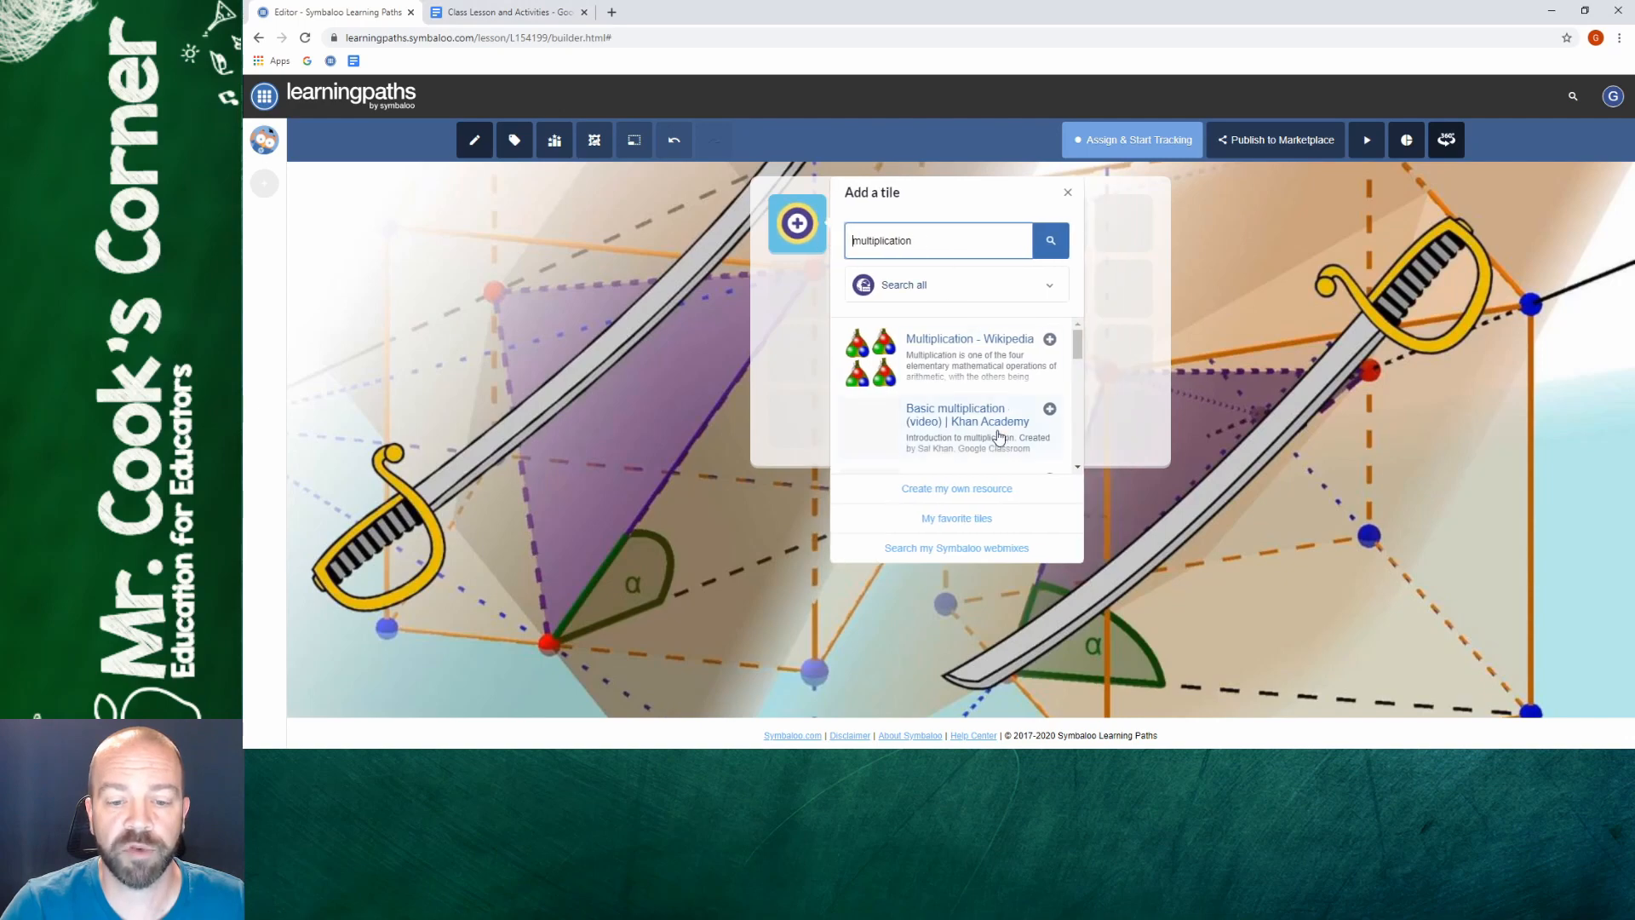
{"action": "left_click", "coordinate": [963, 490]}
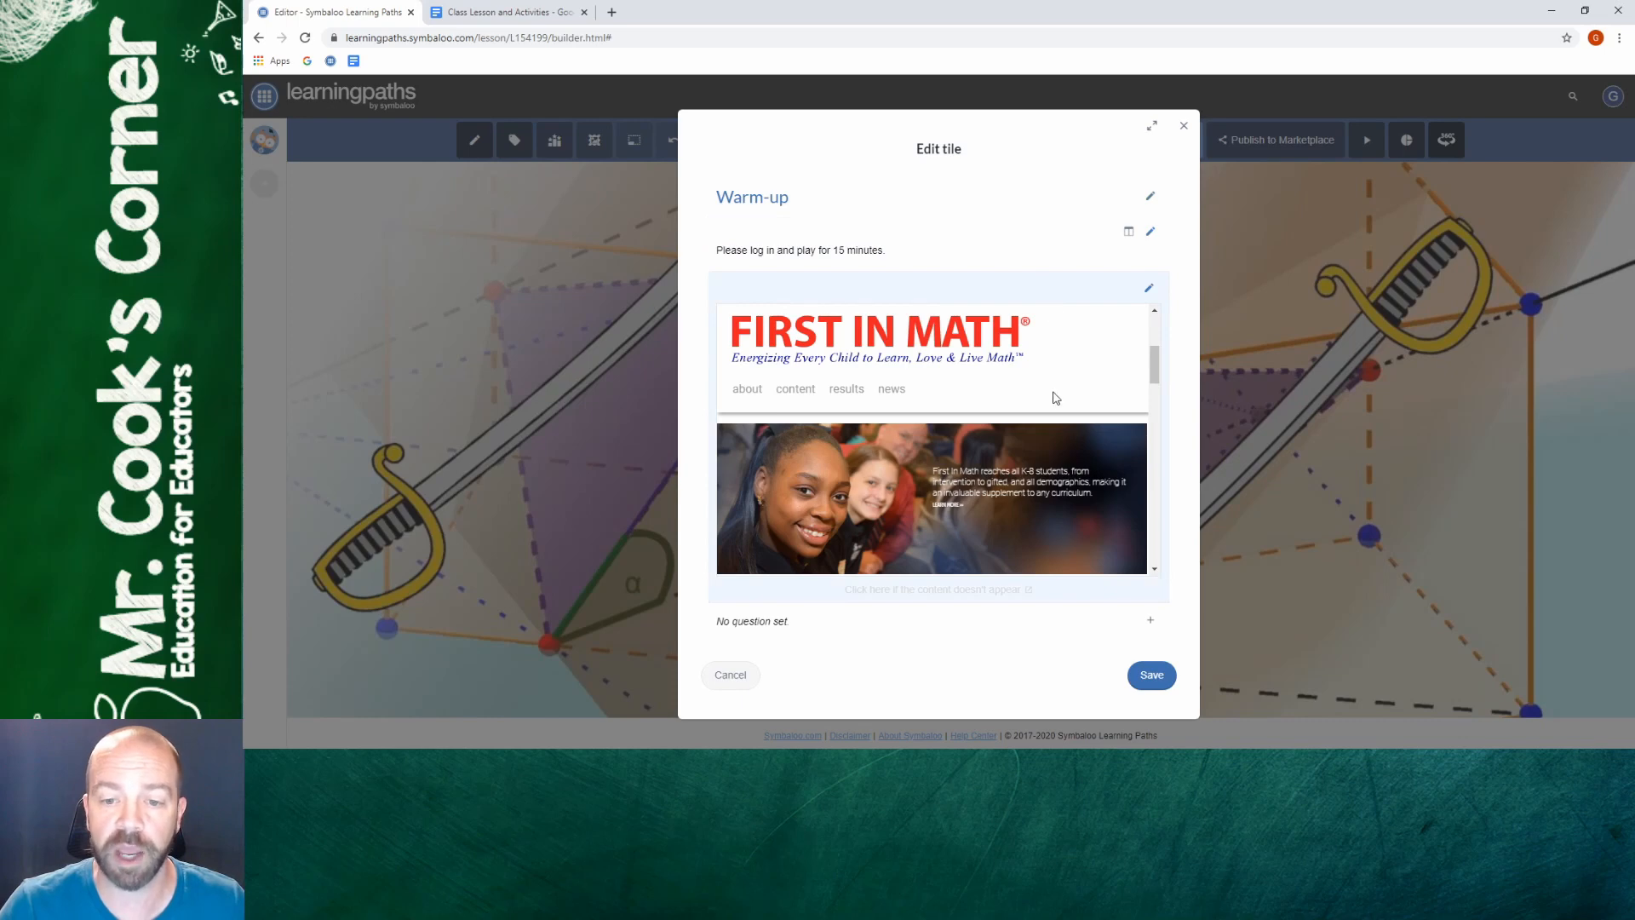
{"action": "left_click", "coordinate": [1152, 674]}
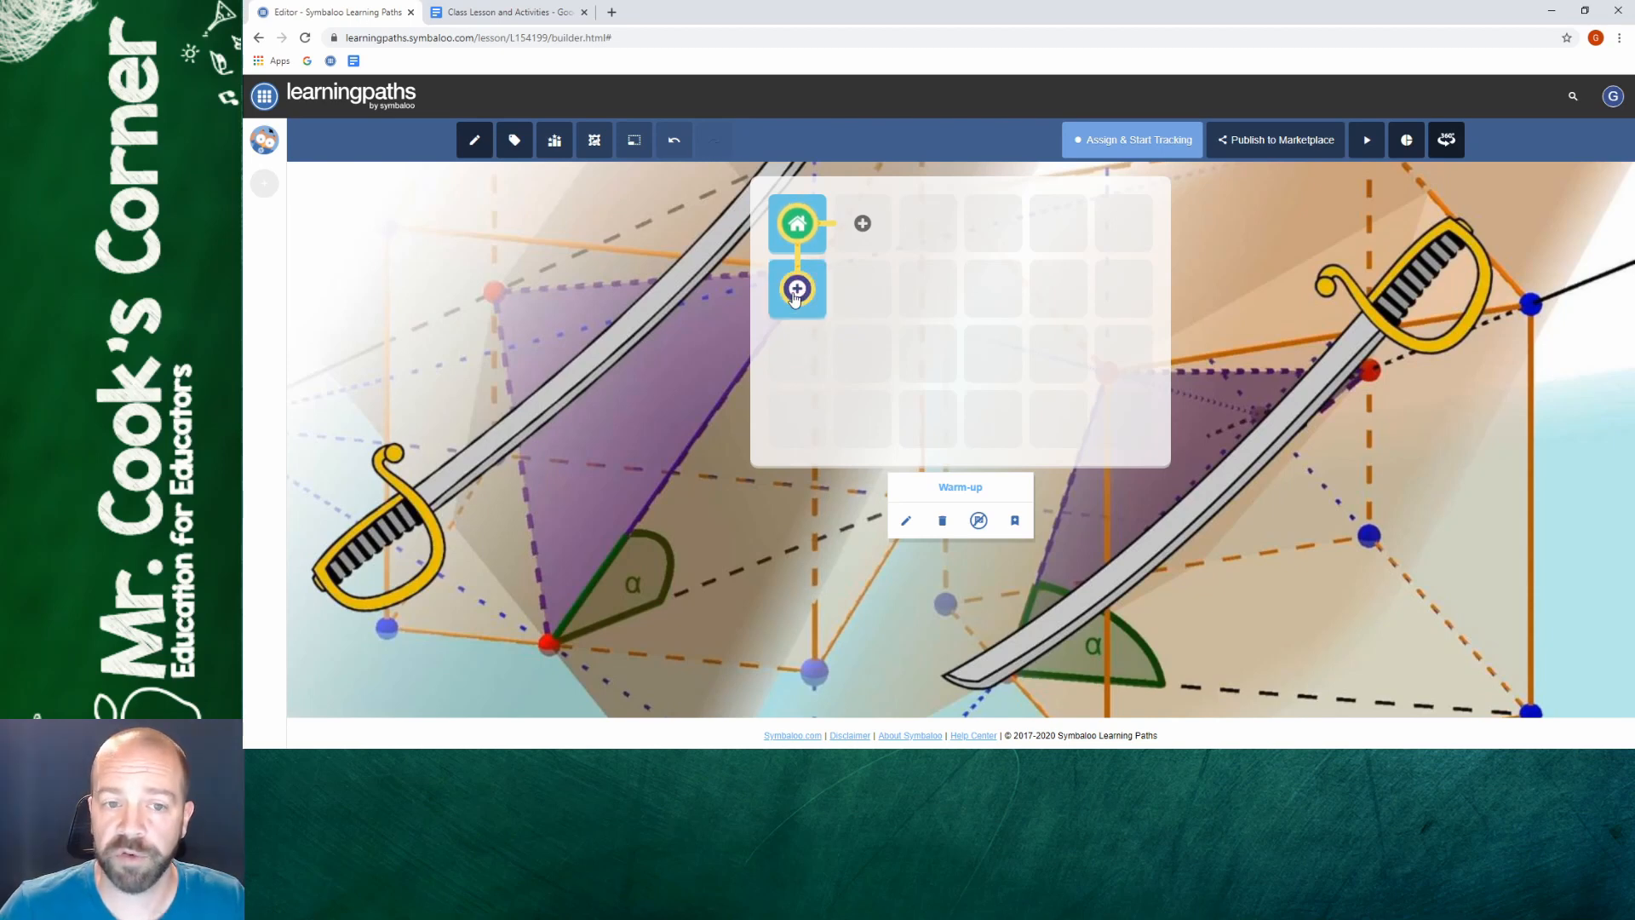
Create a second tile titled Multiplication Video with the Khan Academy video and the question "What was the last example of the video?", answers 7*54, 14*24, 77*77
{"action": "left_click", "coordinate": [502, 12]}
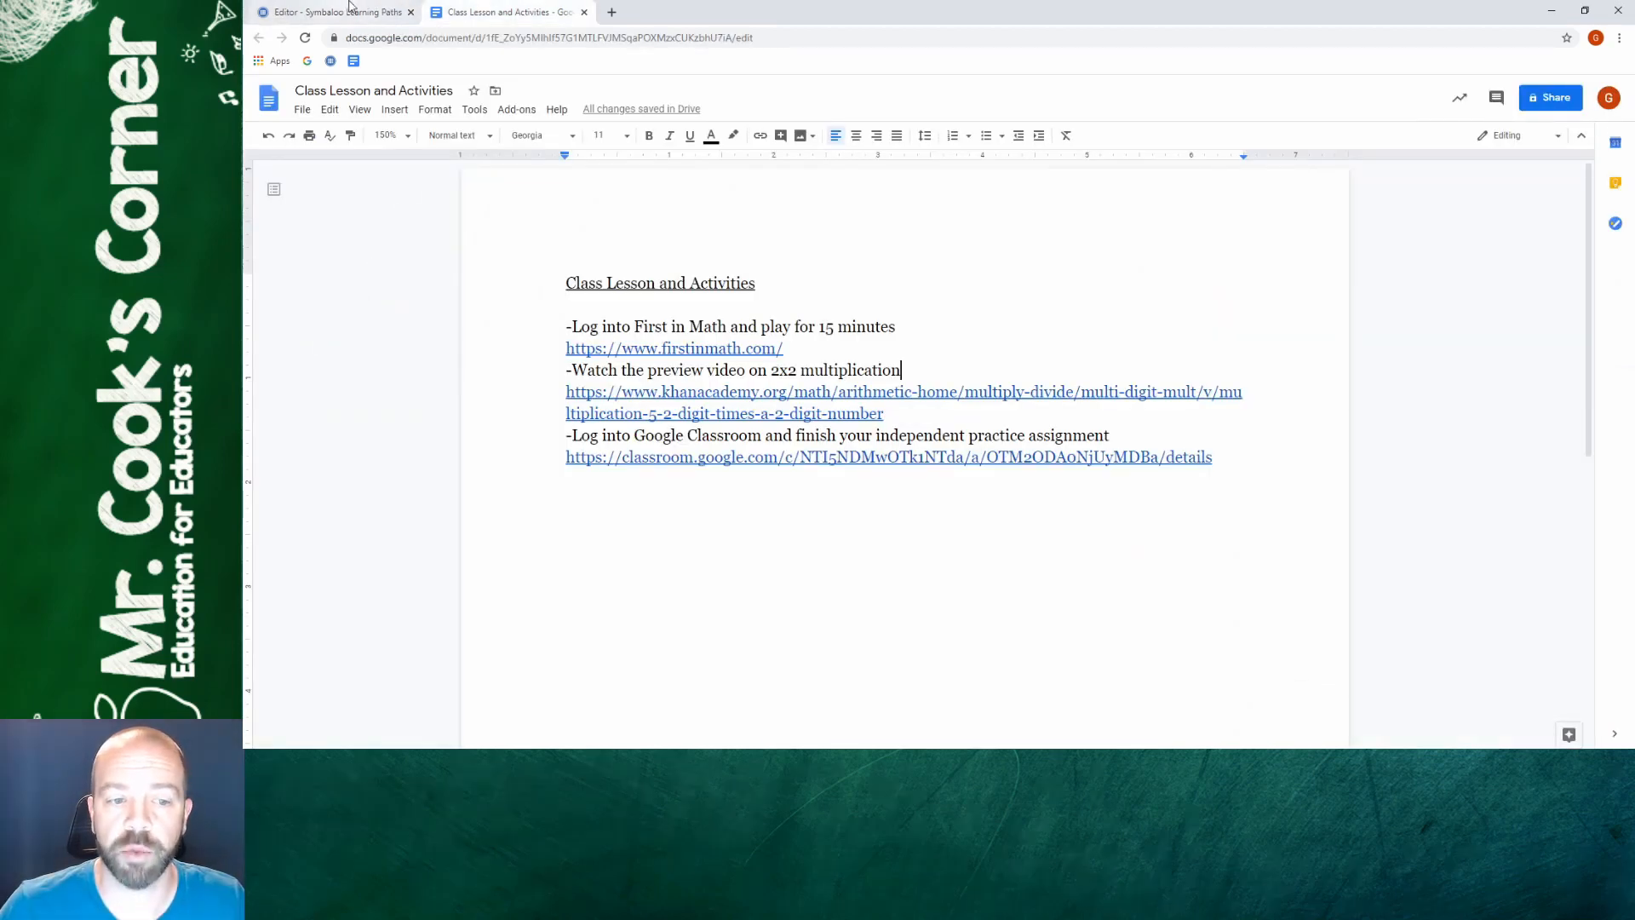
{"action": "left_click", "coordinate": [361, 7]}
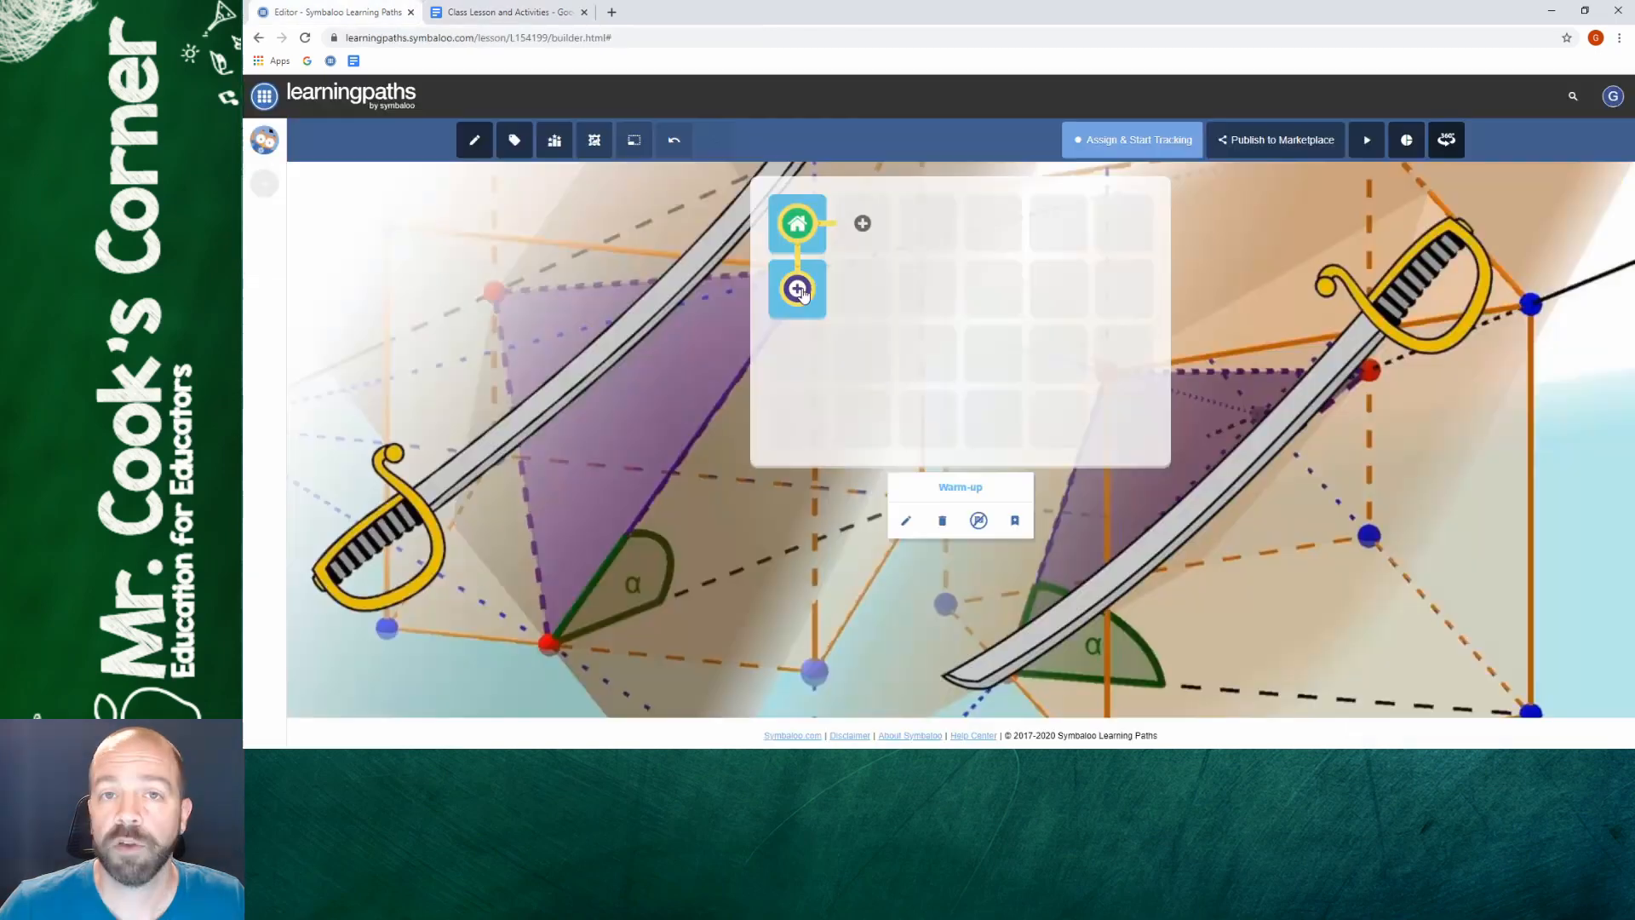
{"action": "left_click", "coordinate": [799, 290]}
{"action": "left_click", "coordinate": [973, 490]}
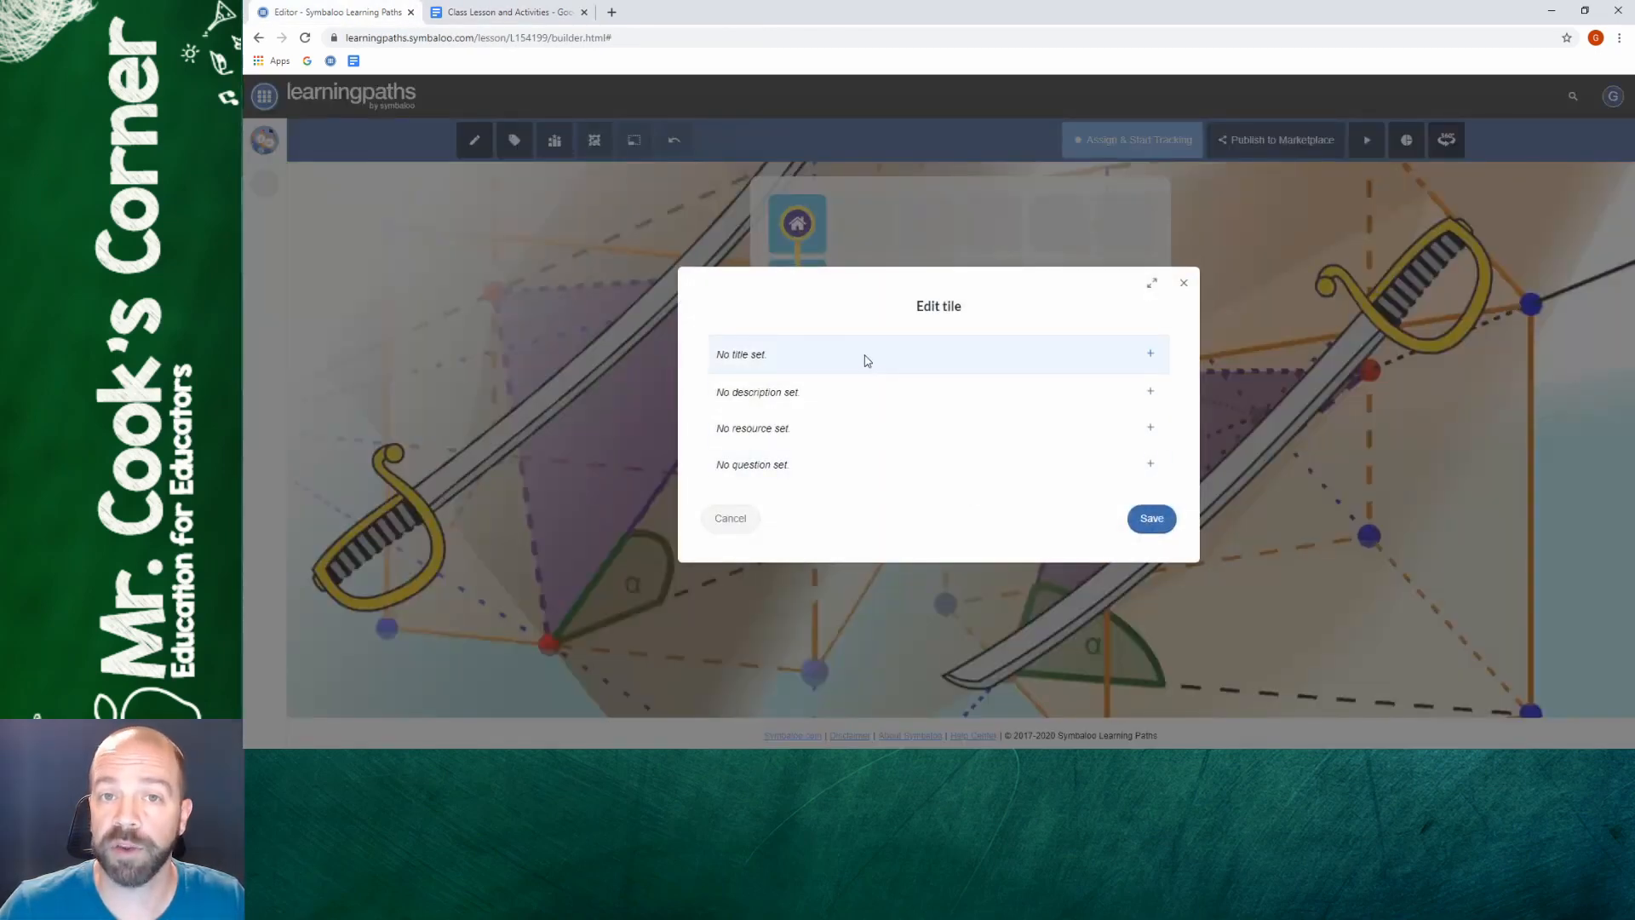
{"action": "left_click", "coordinate": [866, 360]}
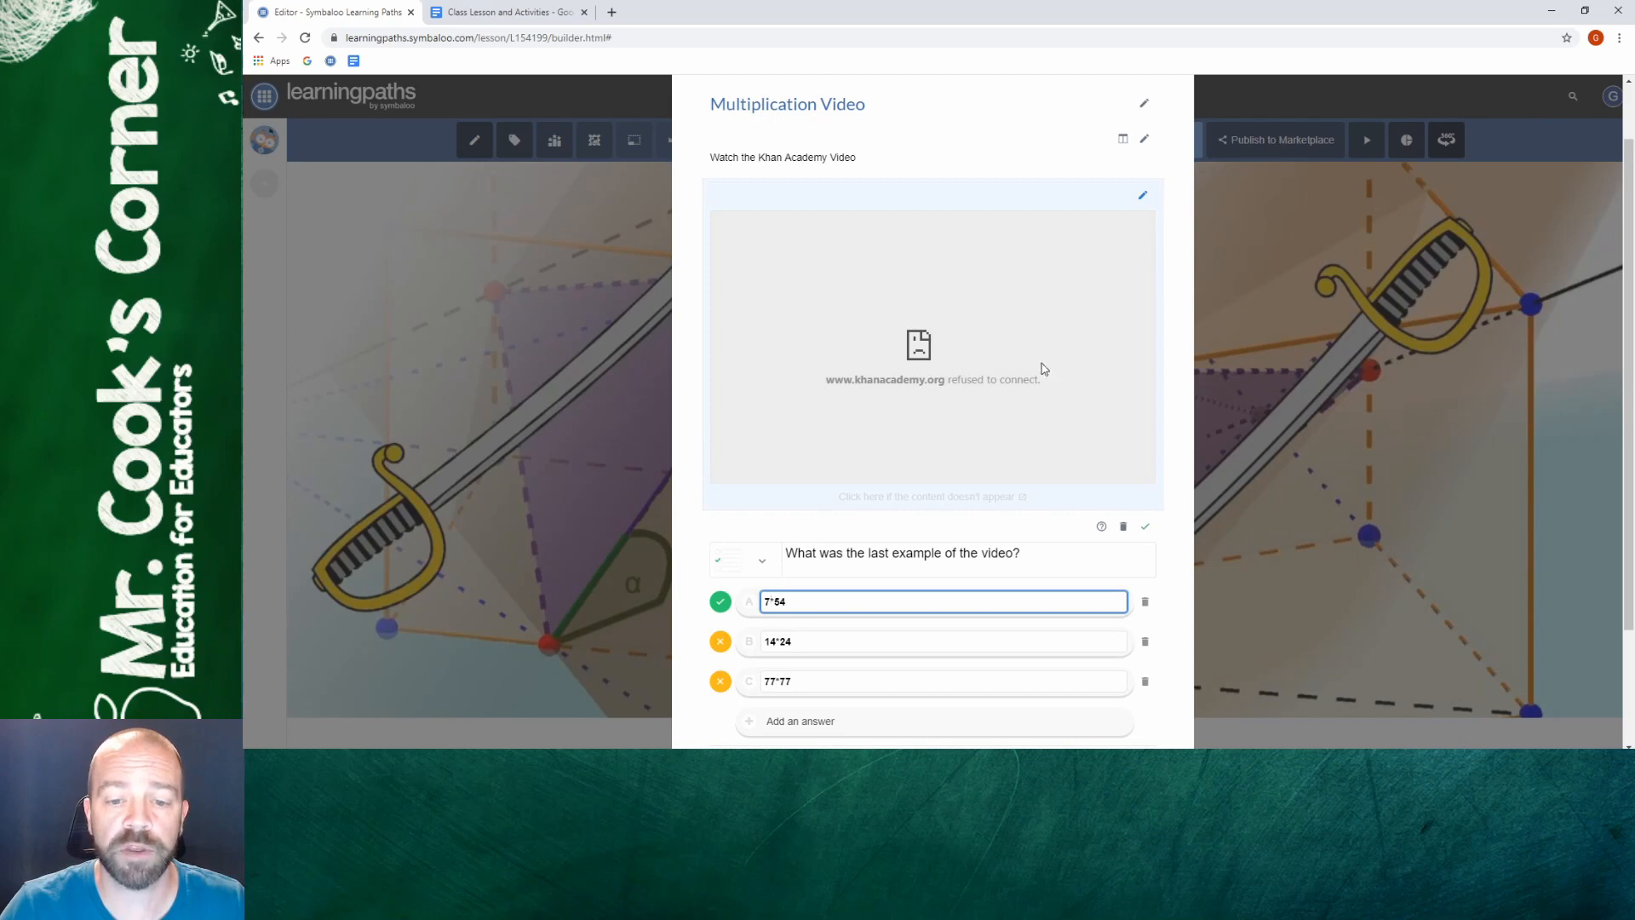
Check the Khan Academy video on its own page, and add an Independent Practice tile beside the Multiplication Video tile
{"action": "left_click", "coordinate": [936, 498]}
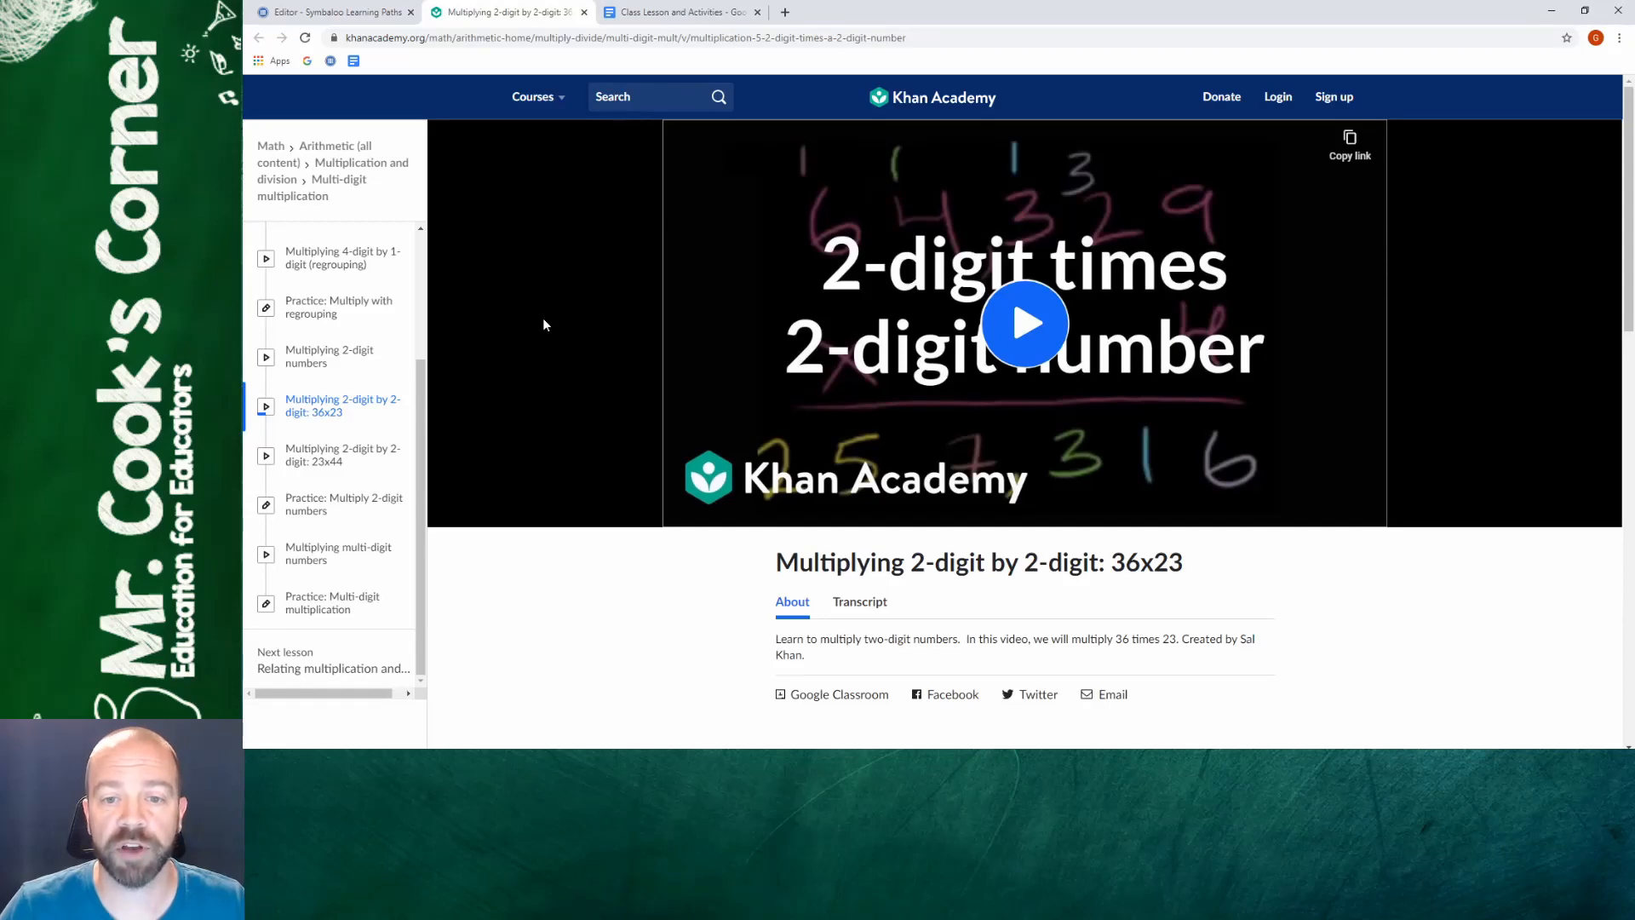
{"action": "key", "text": "ctrl+w"}
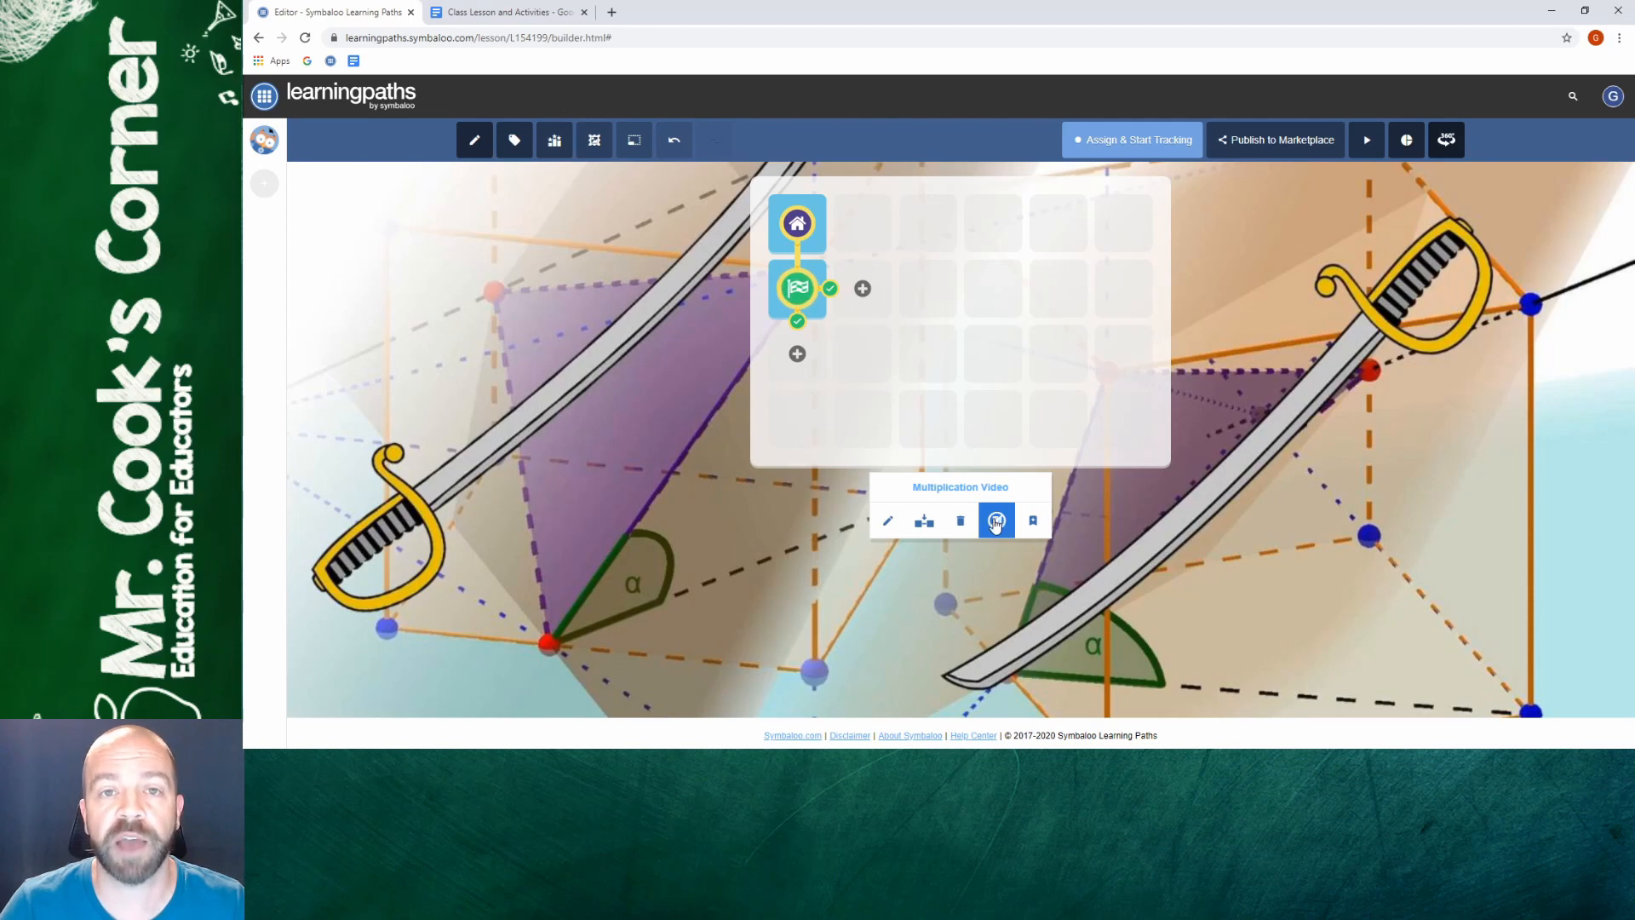
{"action": "left_click", "coordinate": [997, 522]}
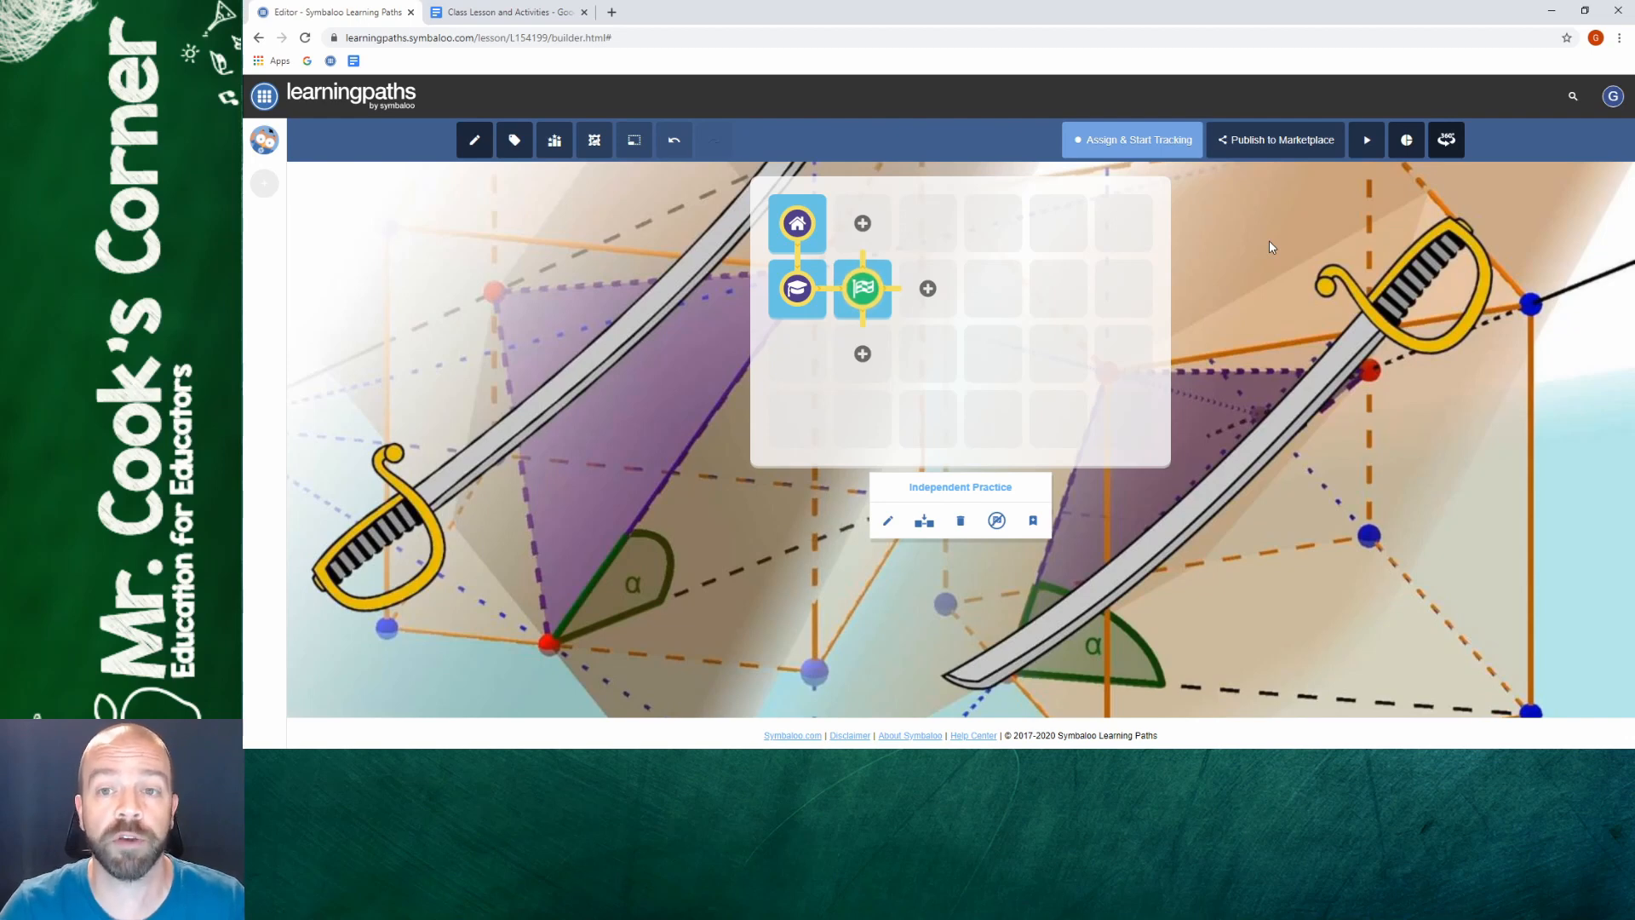
Publish the Math learning path to the marketplace and assign it with tracking as a Google Classroom assignment titled Math
{"action": "left_click", "coordinate": [1150, 145]}
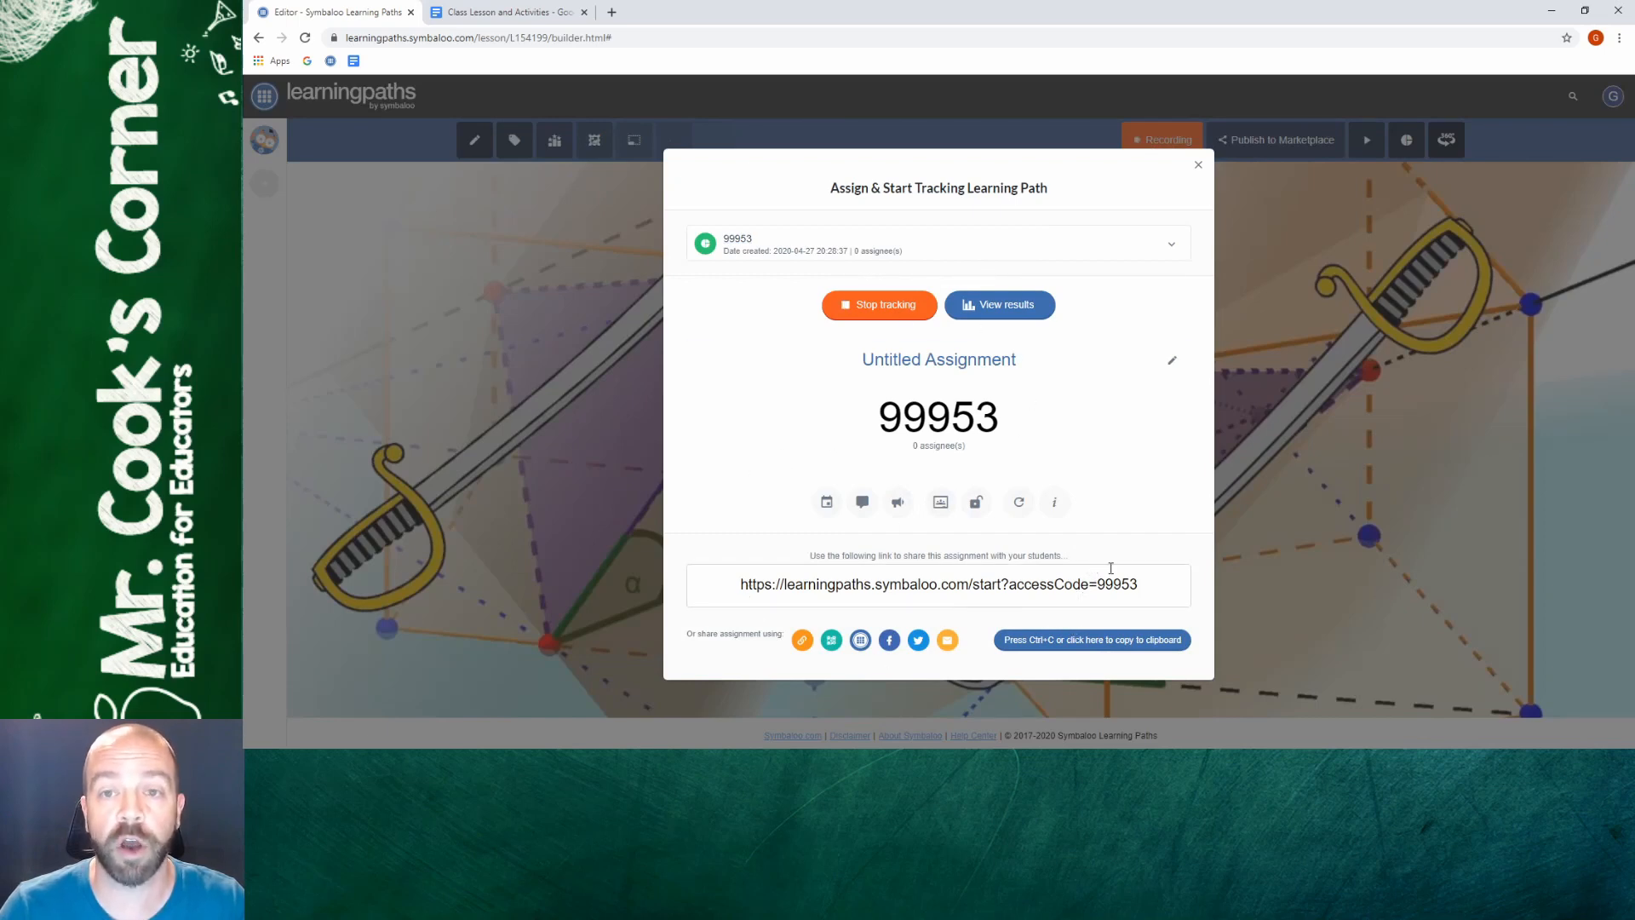
{"action": "left_click", "coordinate": [1212, 266]}
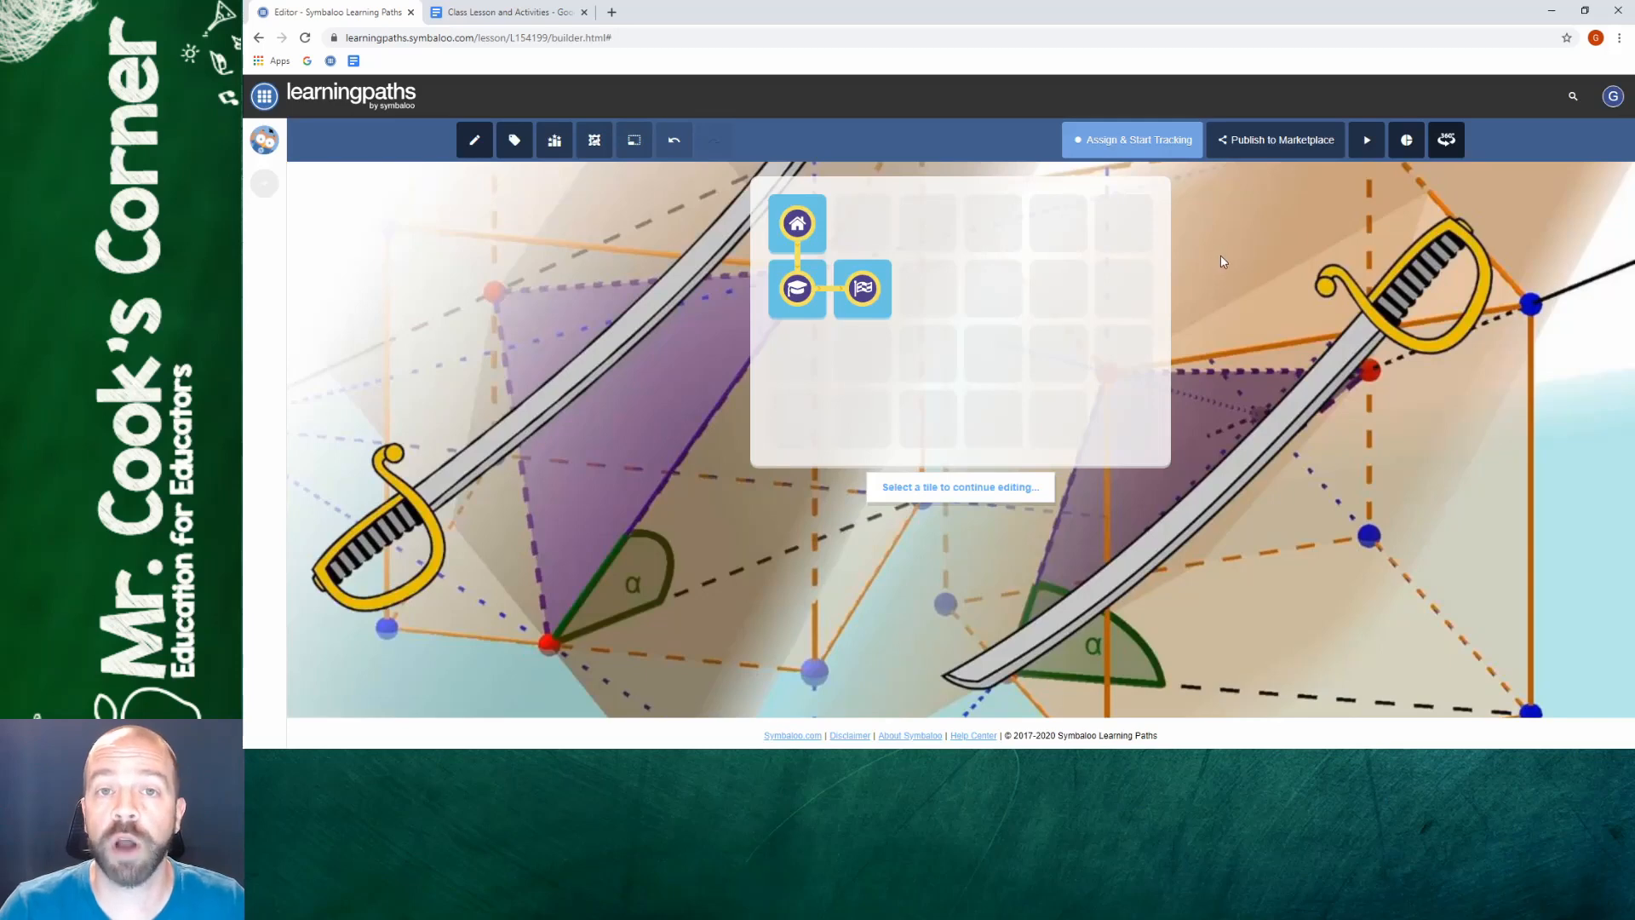
{"action": "left_click", "coordinate": [1267, 143]}
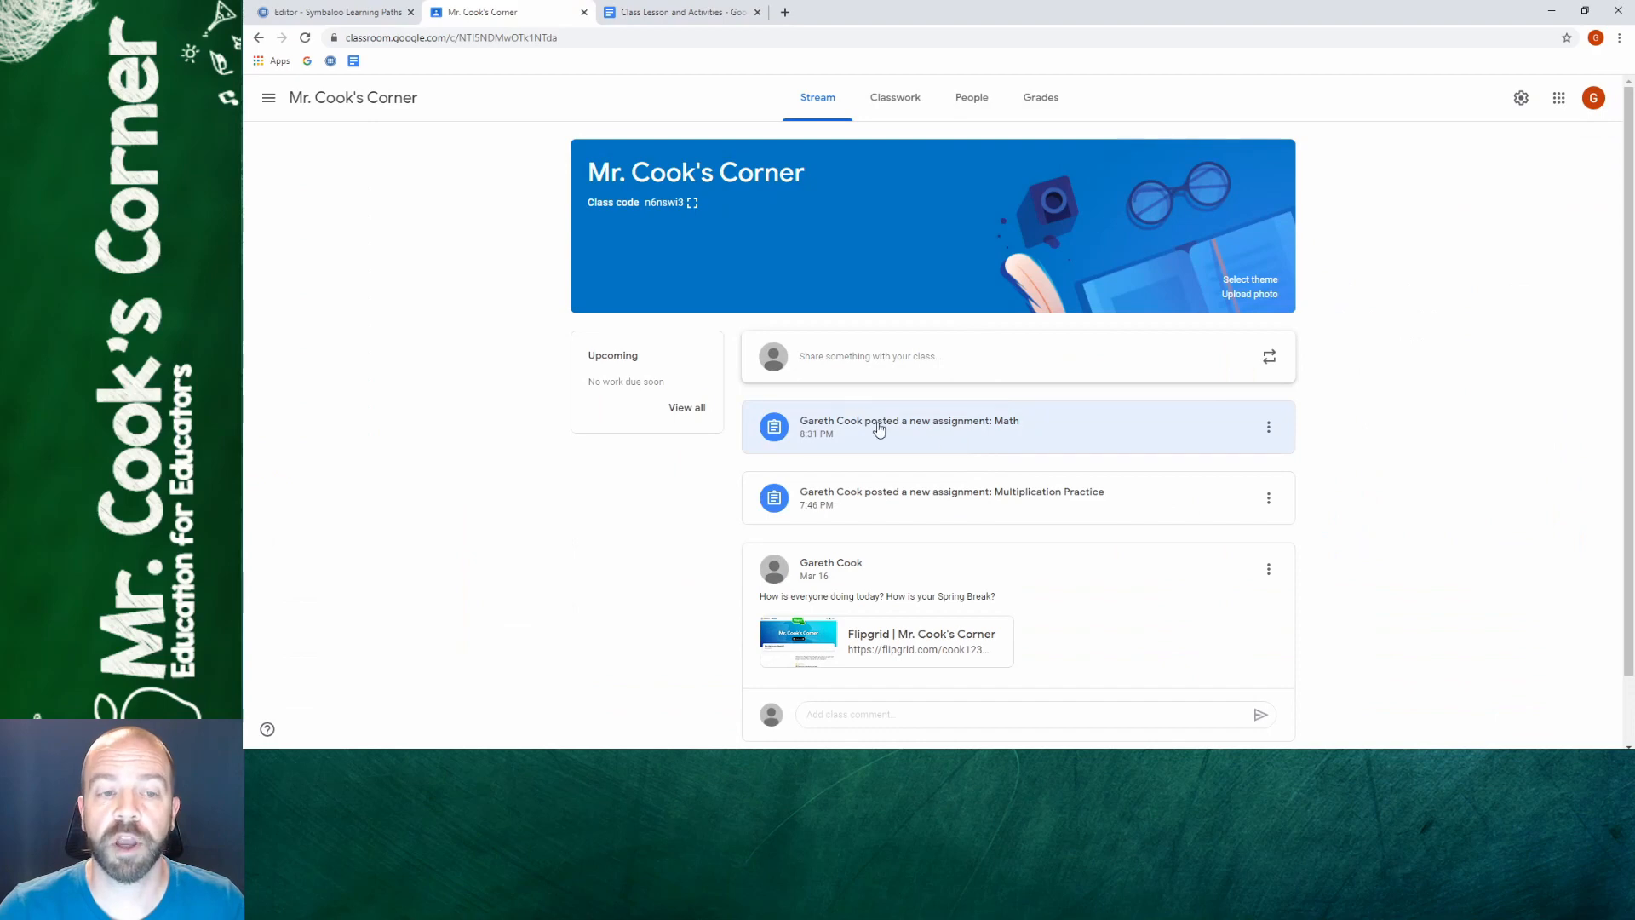
{"action": "key", "text": "ctrl+w"}
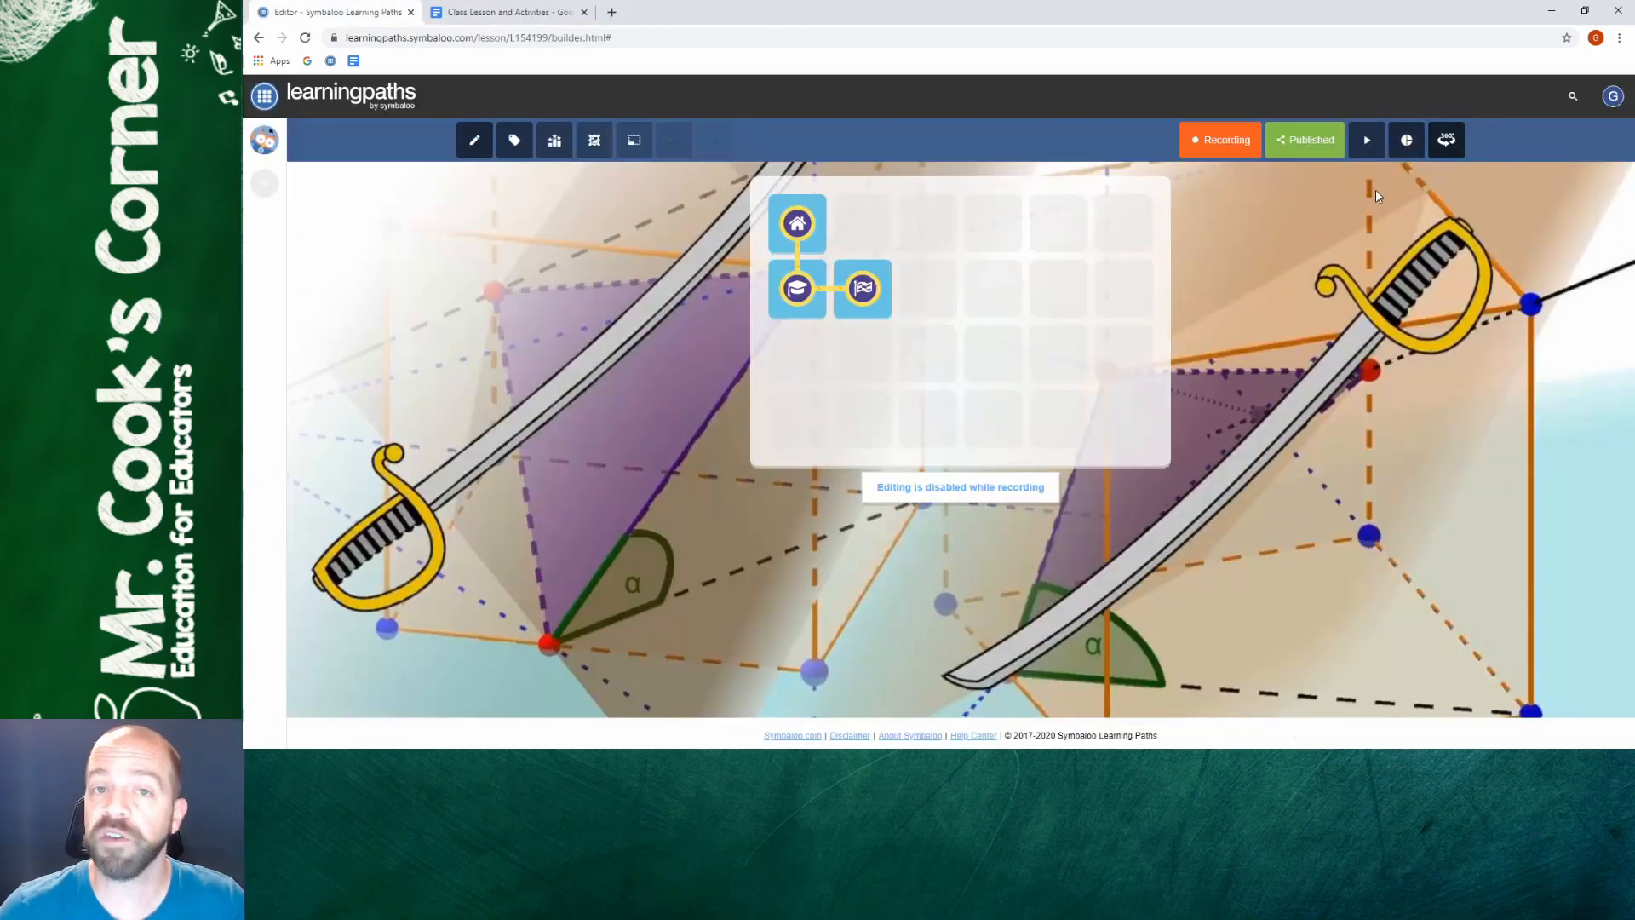
Open the results of the current Math assignment to examine the students' scores, progress and time spent
{"action": "left_click", "coordinate": [1406, 142]}
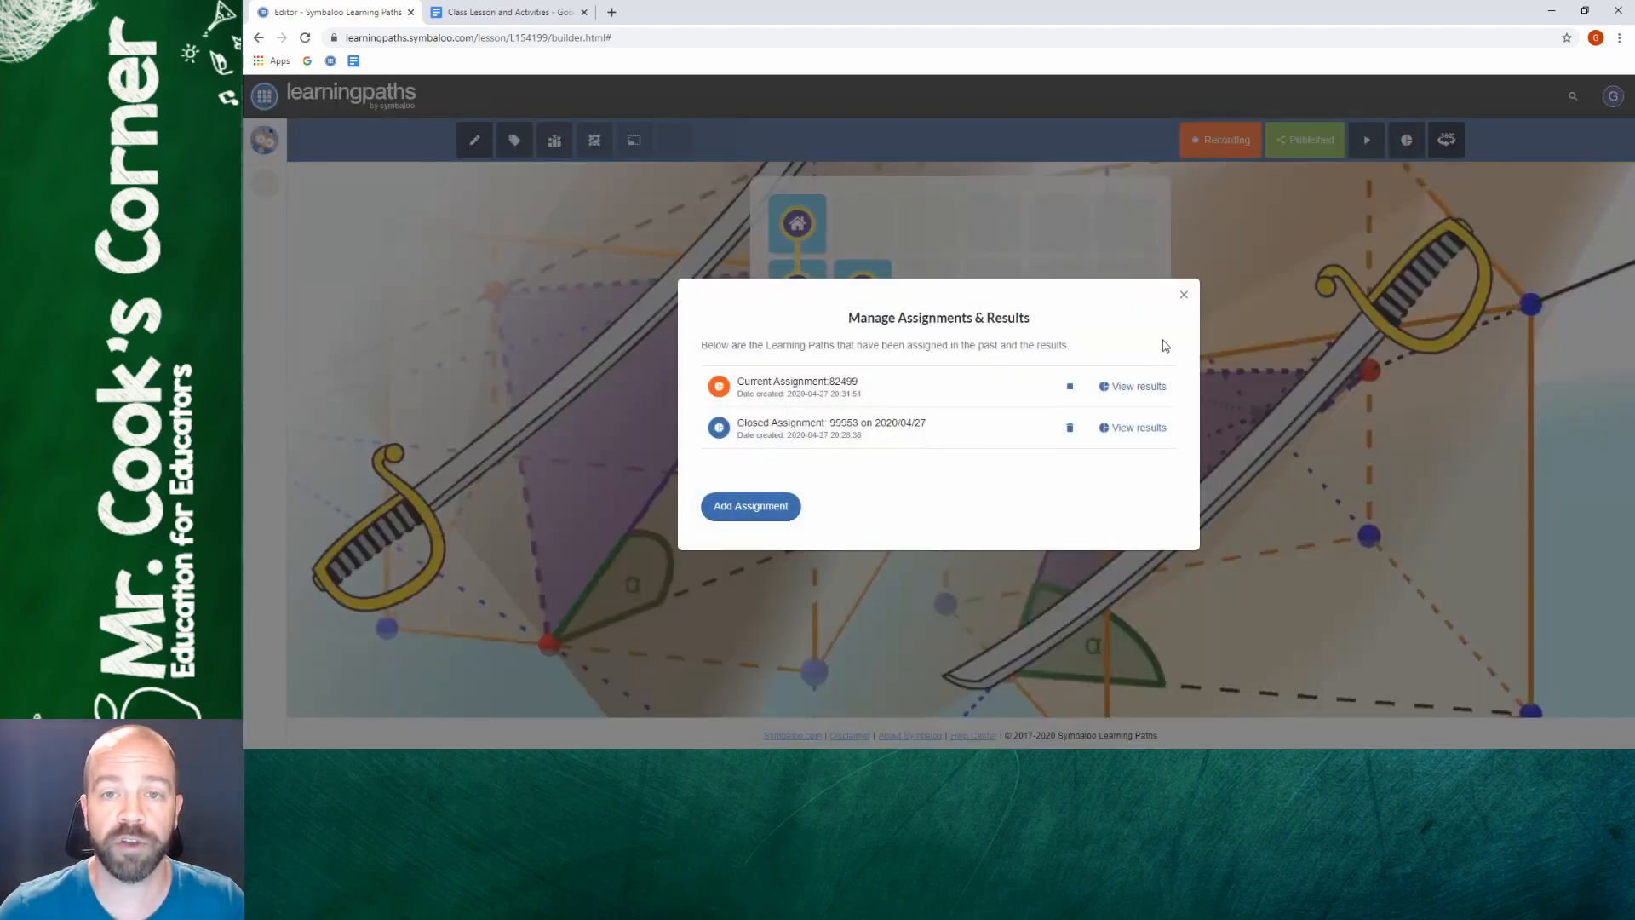
{"action": "left_click", "coordinate": [1137, 385]}
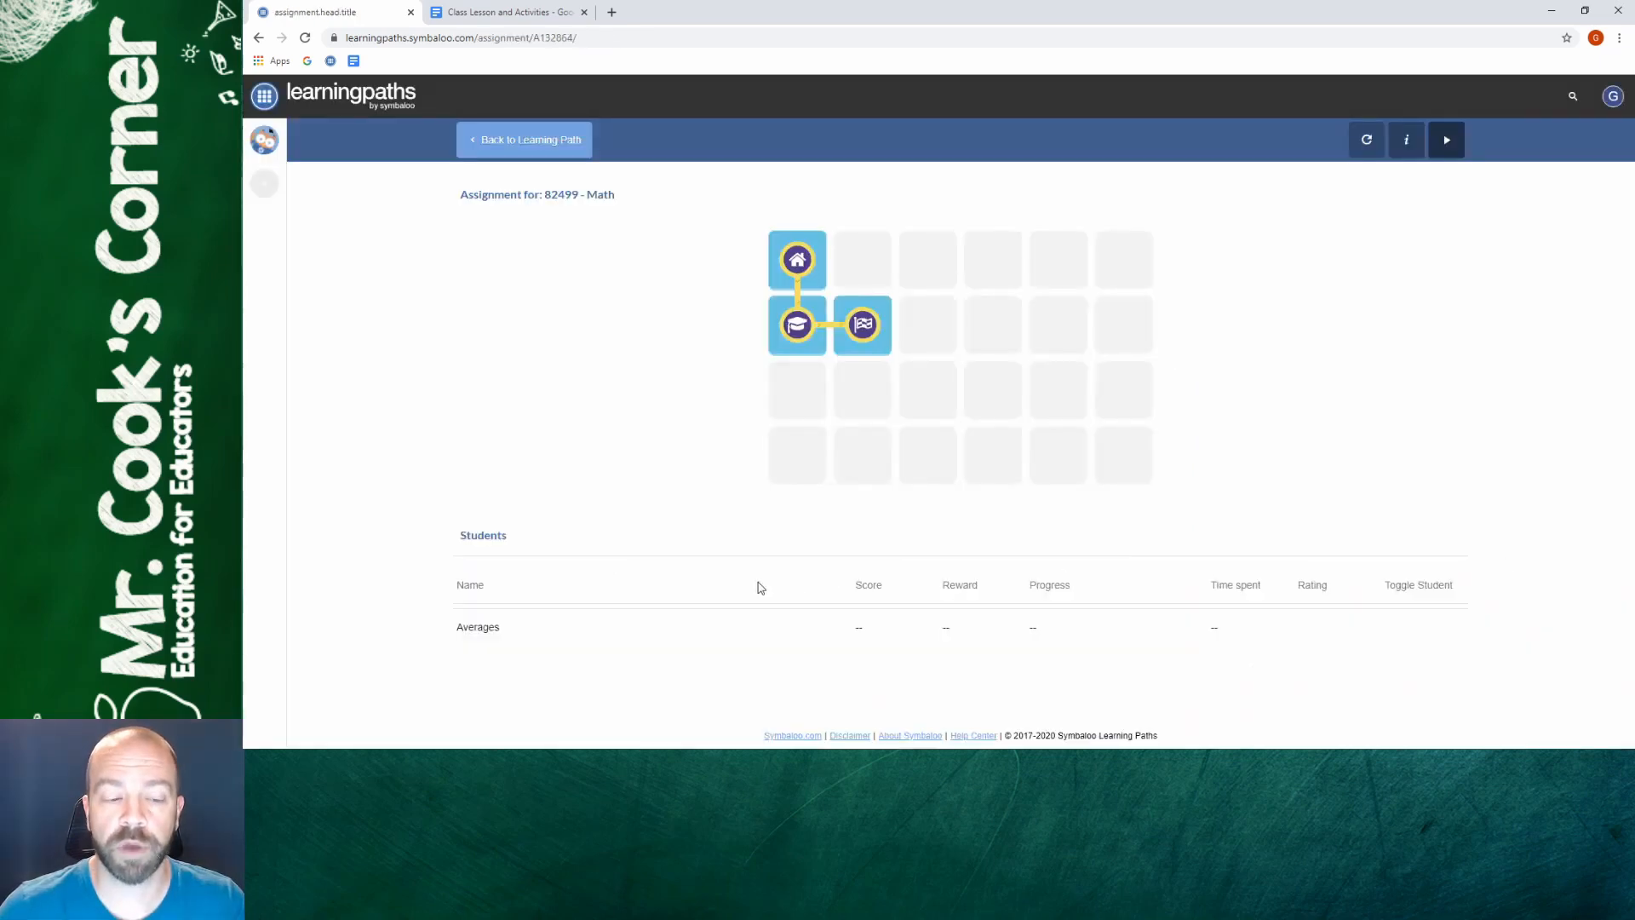